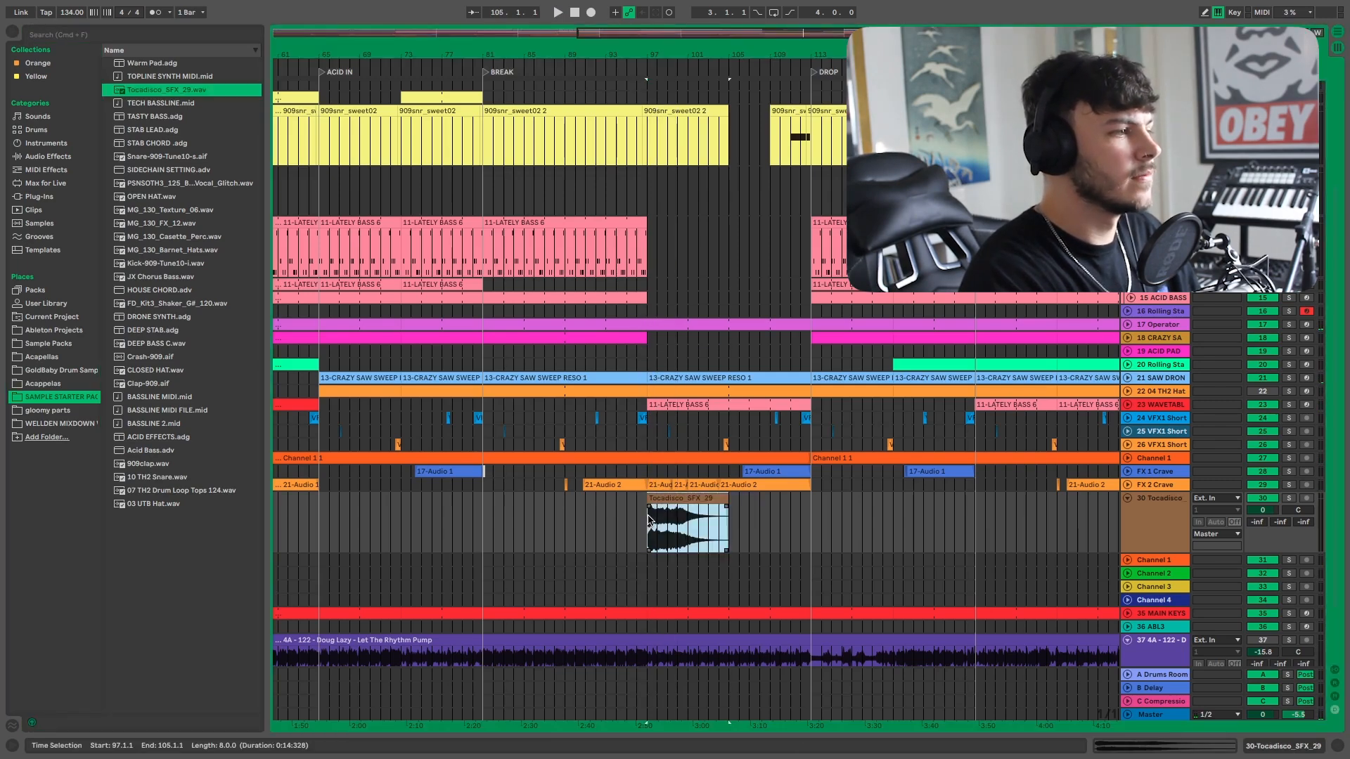
Lower the Tocadisco SFX track's volume to about -17.9 dB and start playback.
{"action": "left_click_drag", "start_coordinate": [1262, 510], "coordinate": [1262, 549]}
{"action": "key", "text": "space"}
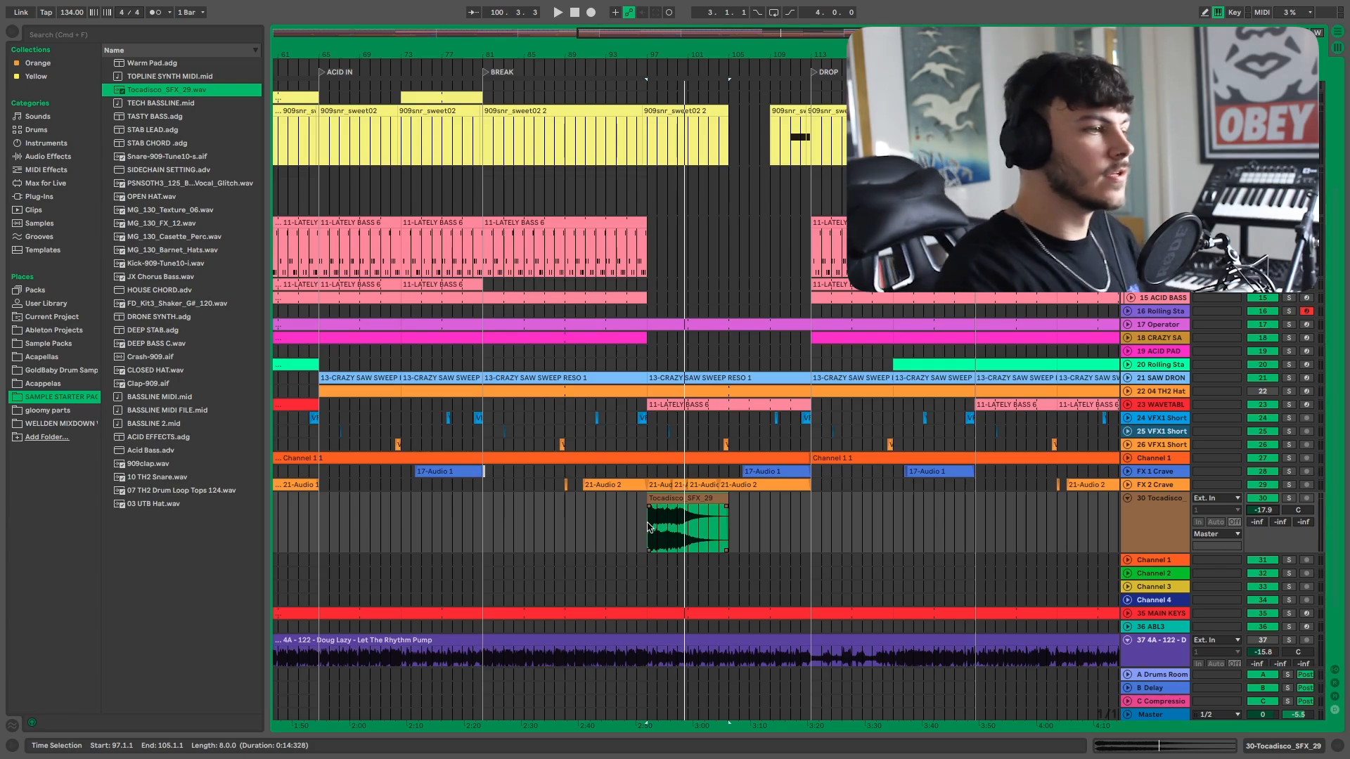
Open the device view and load a Compressor from the Yellow collection onto the Tocadisco SFX track.
{"action": "left_click", "coordinate": [1282, 746]}
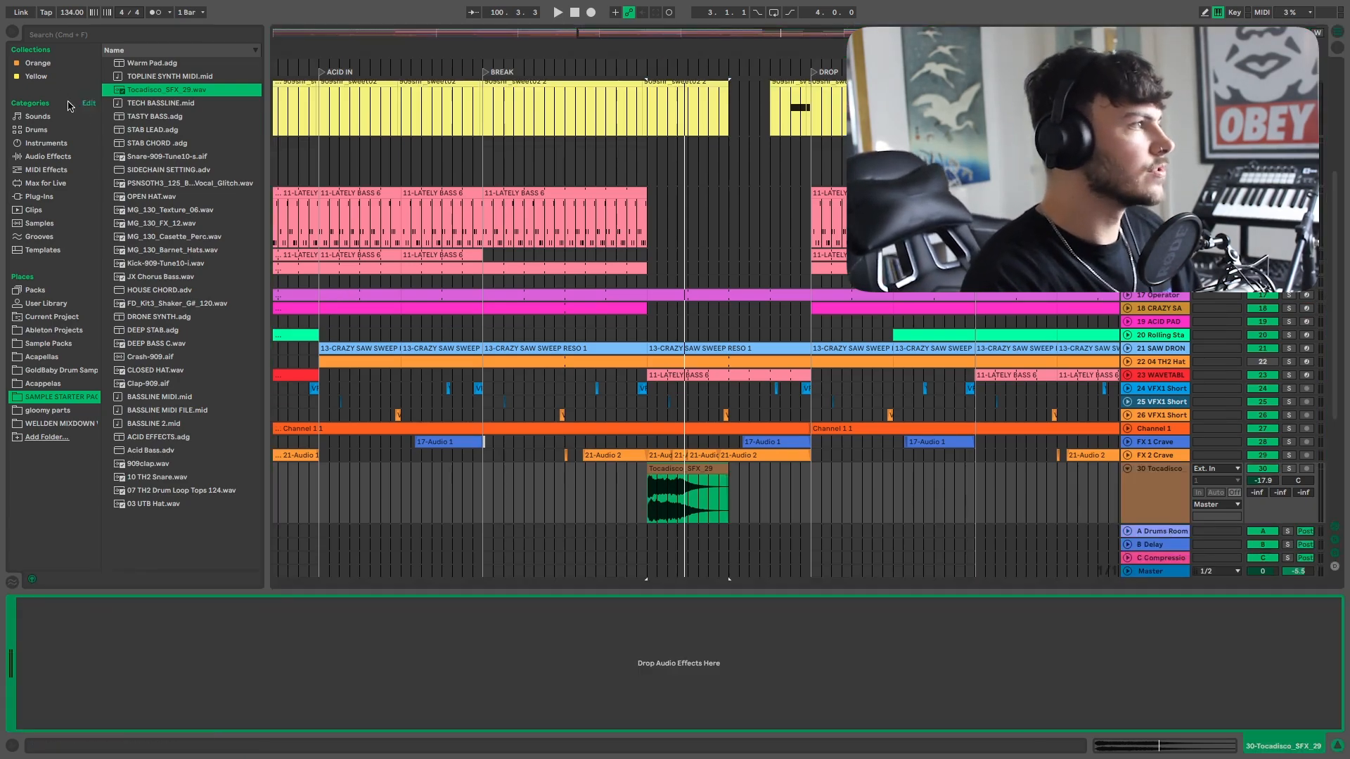
{"action": "left_click", "coordinate": [36, 76]}
{"action": "double_click", "coordinate": [149, 89]}
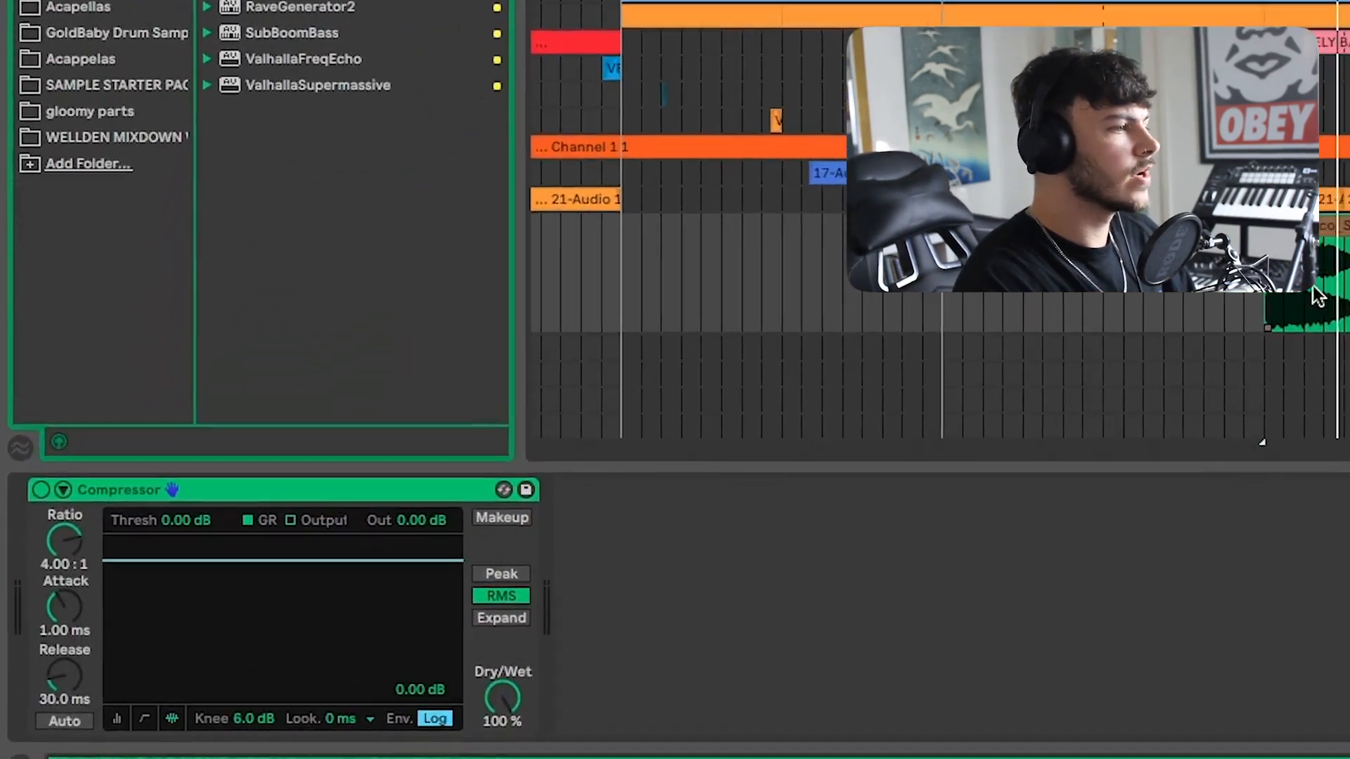
Play the sound effect and lower the Compressor threshold to about -21.5 dB.
{"action": "left_click", "coordinate": [1010, 391]}
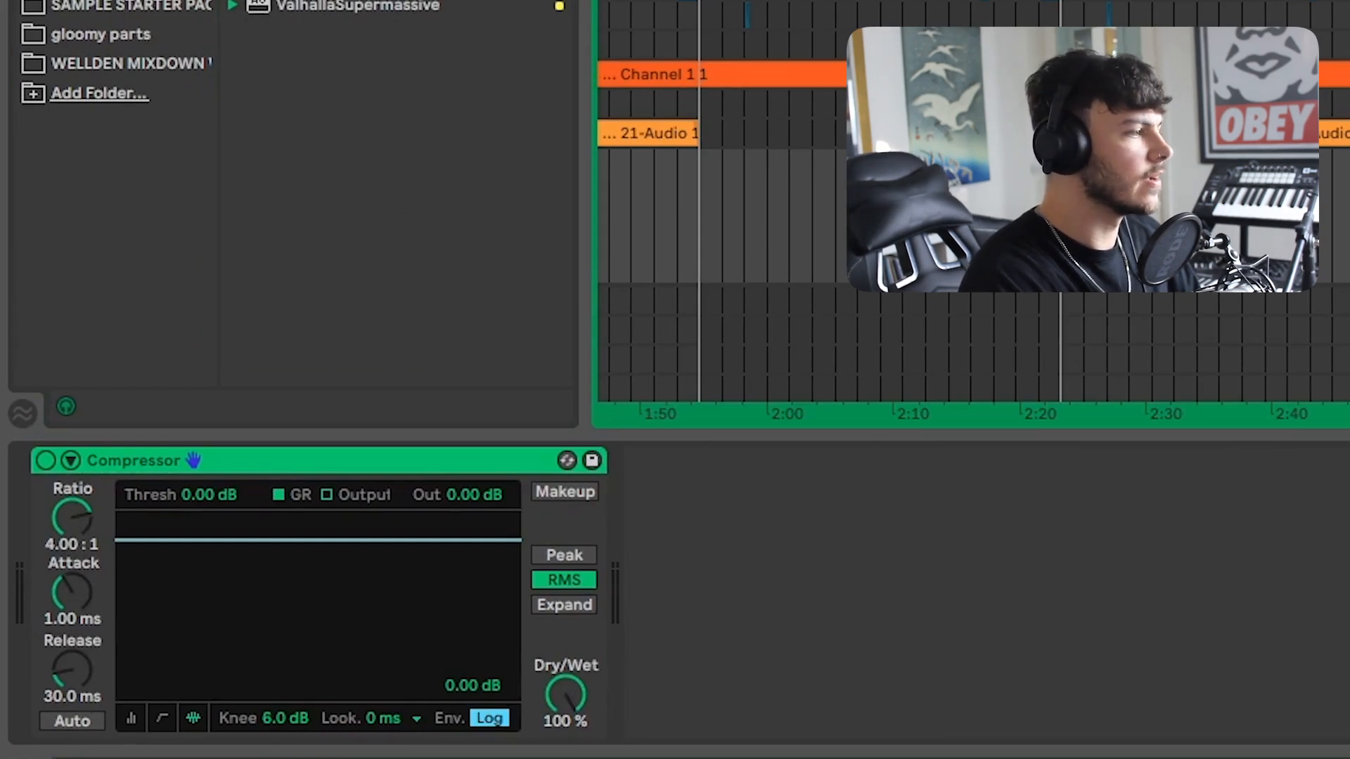
{"action": "key", "text": "space"}
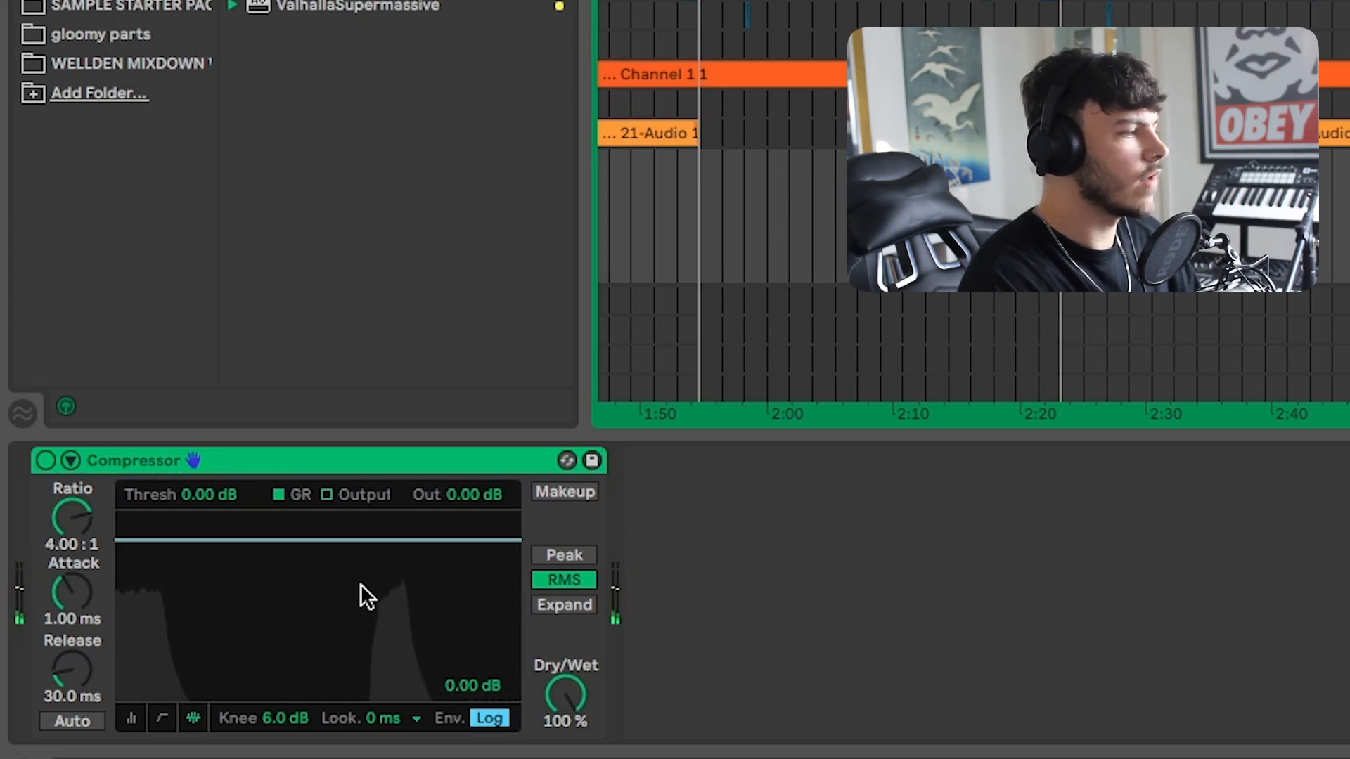
{"action": "left_click_drag", "start_coordinate": [192, 496], "coordinate": [191, 552]}
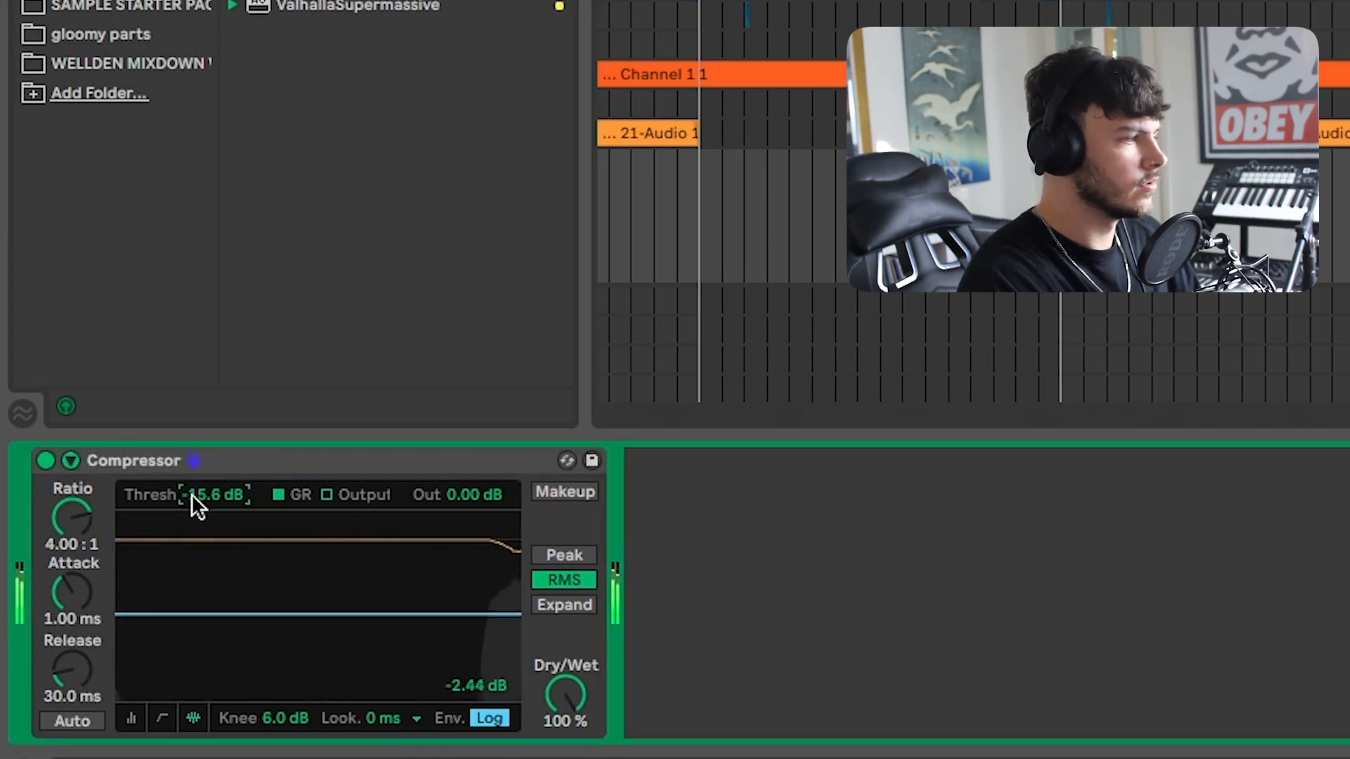
{"action": "left_click_drag", "start_coordinate": [191, 493], "coordinate": [191, 494]}
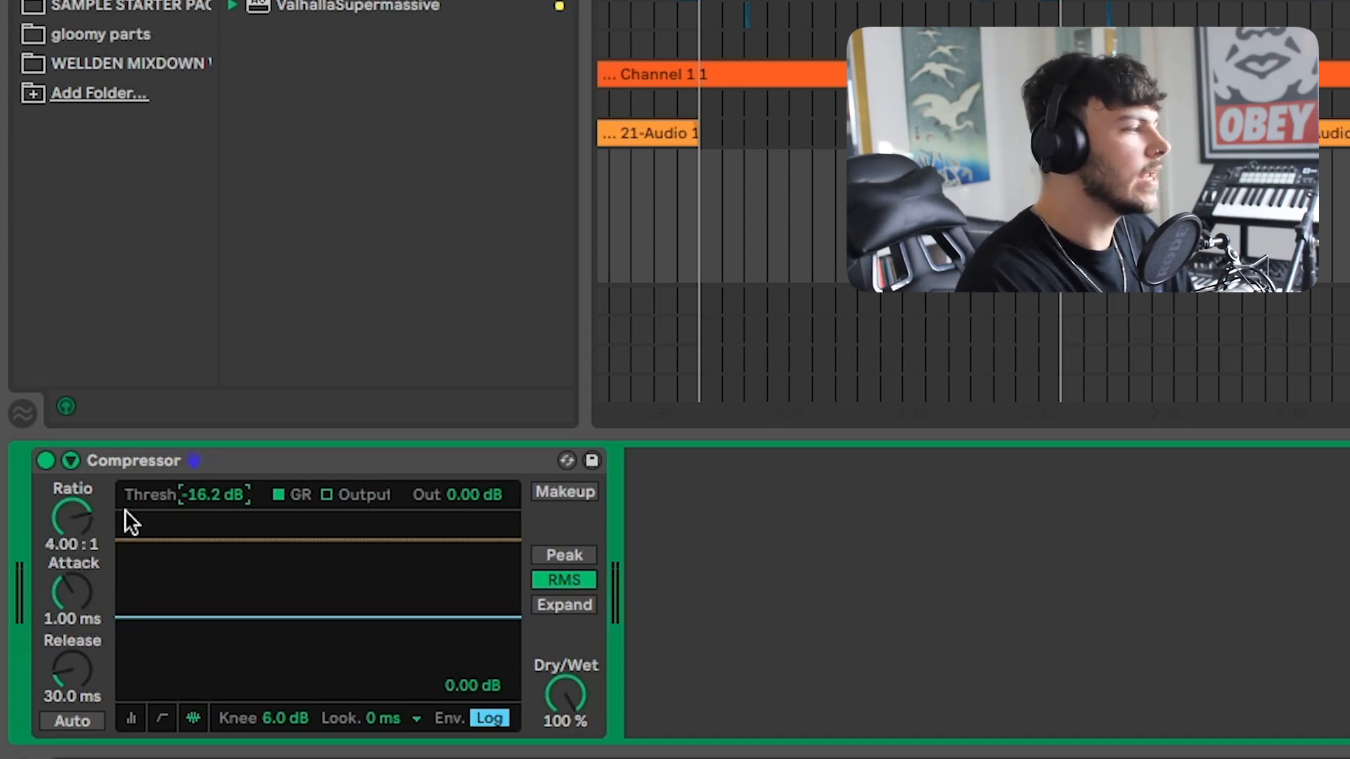
{"action": "mouse_move", "coordinate": [212, 492]}
{"action": "left_mouse_down"}
{"action": "mouse_move", "coordinate": [213, 564]}
{"action": "mouse_move", "coordinate": [216, 505]}
{"action": "left_mouse_up"}
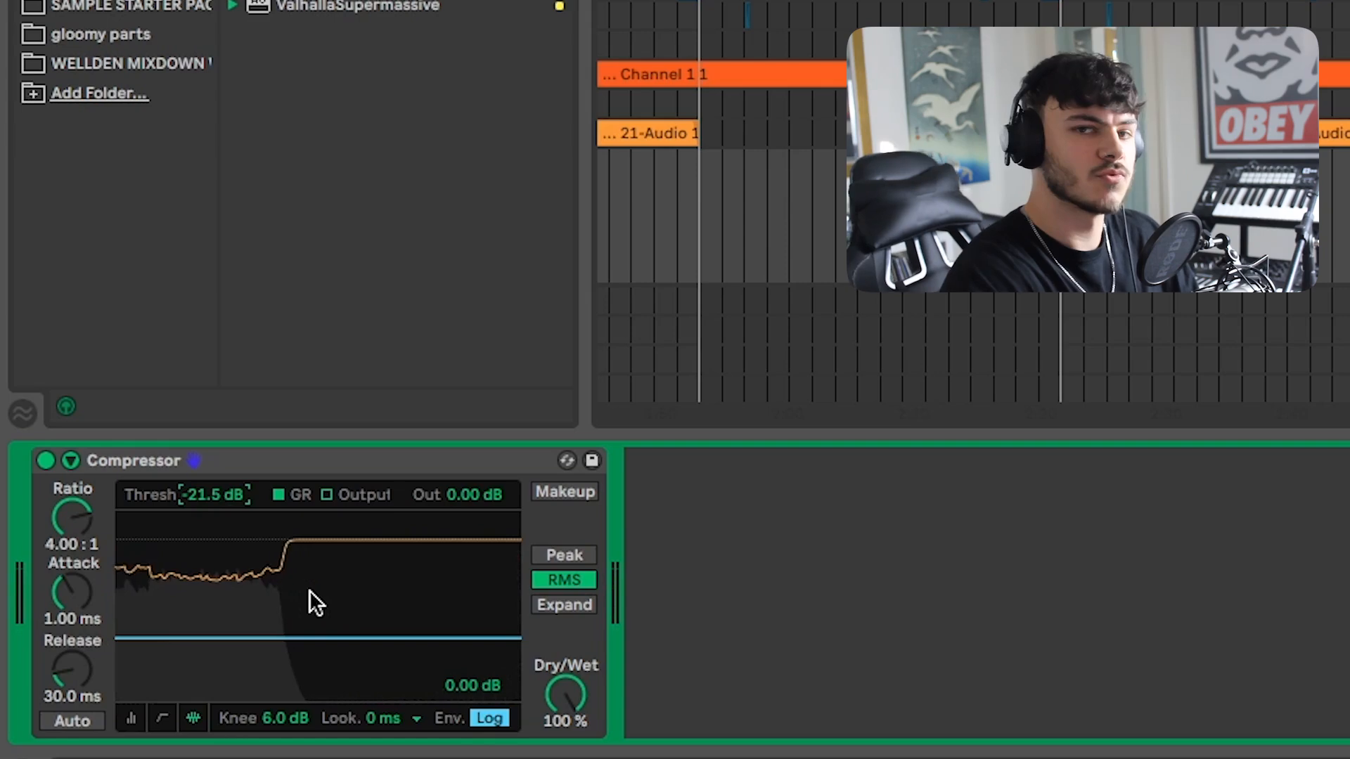
Cycle through the Compressor's display modes, ending on the collapsed meter view.
{"action": "left_click", "coordinate": [162, 717]}
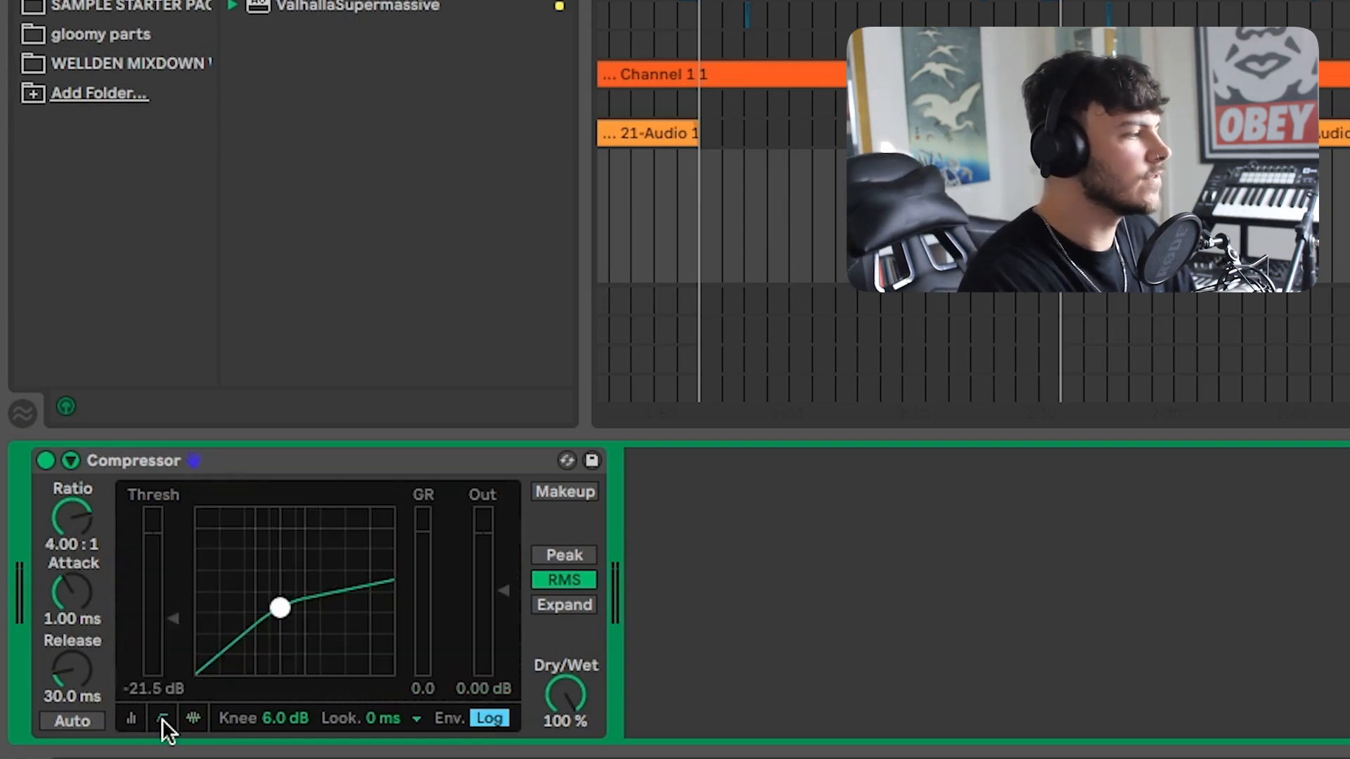
{"action": "left_click", "coordinate": [131, 718]}
{"action": "left_click", "coordinate": [162, 718]}
{"action": "left_click", "coordinate": [194, 718]}
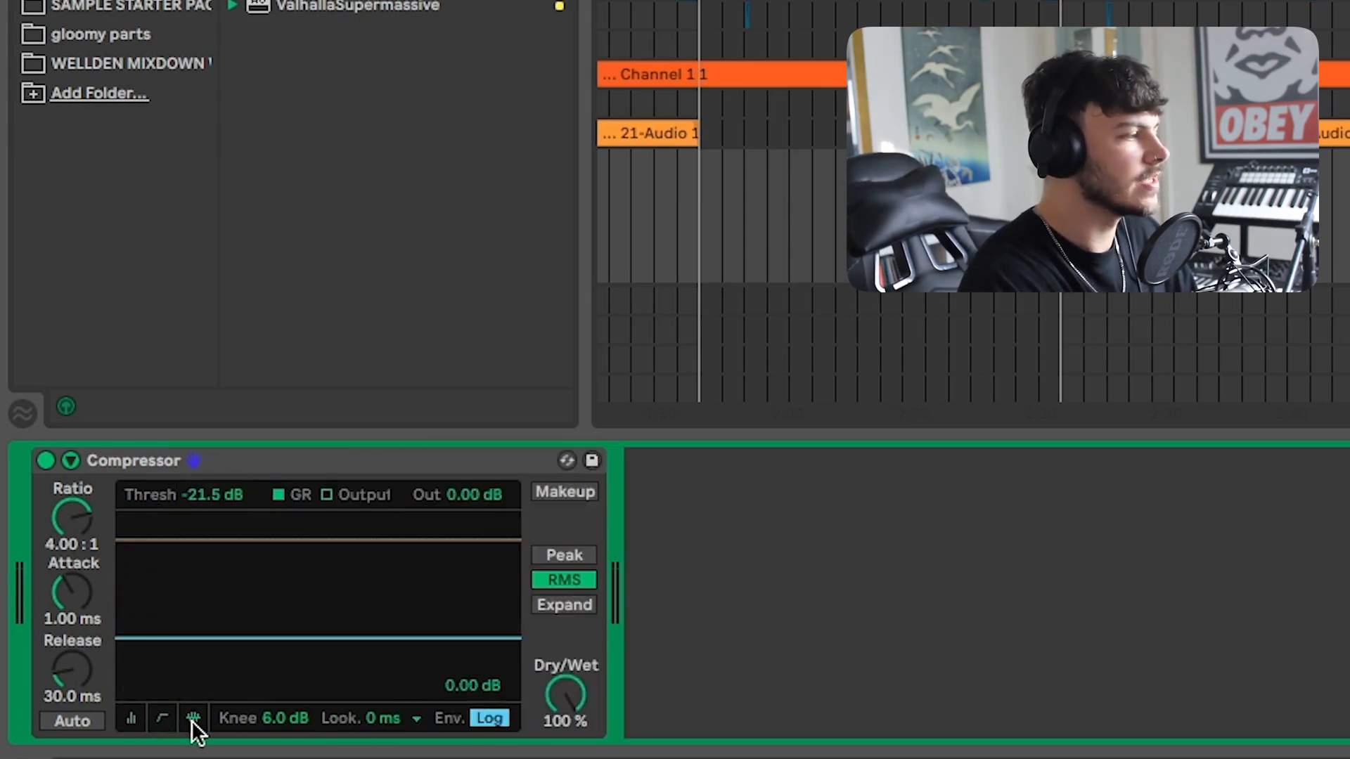
{"action": "left_click", "coordinate": [162, 719]}
{"action": "left_click", "coordinate": [131, 719]}
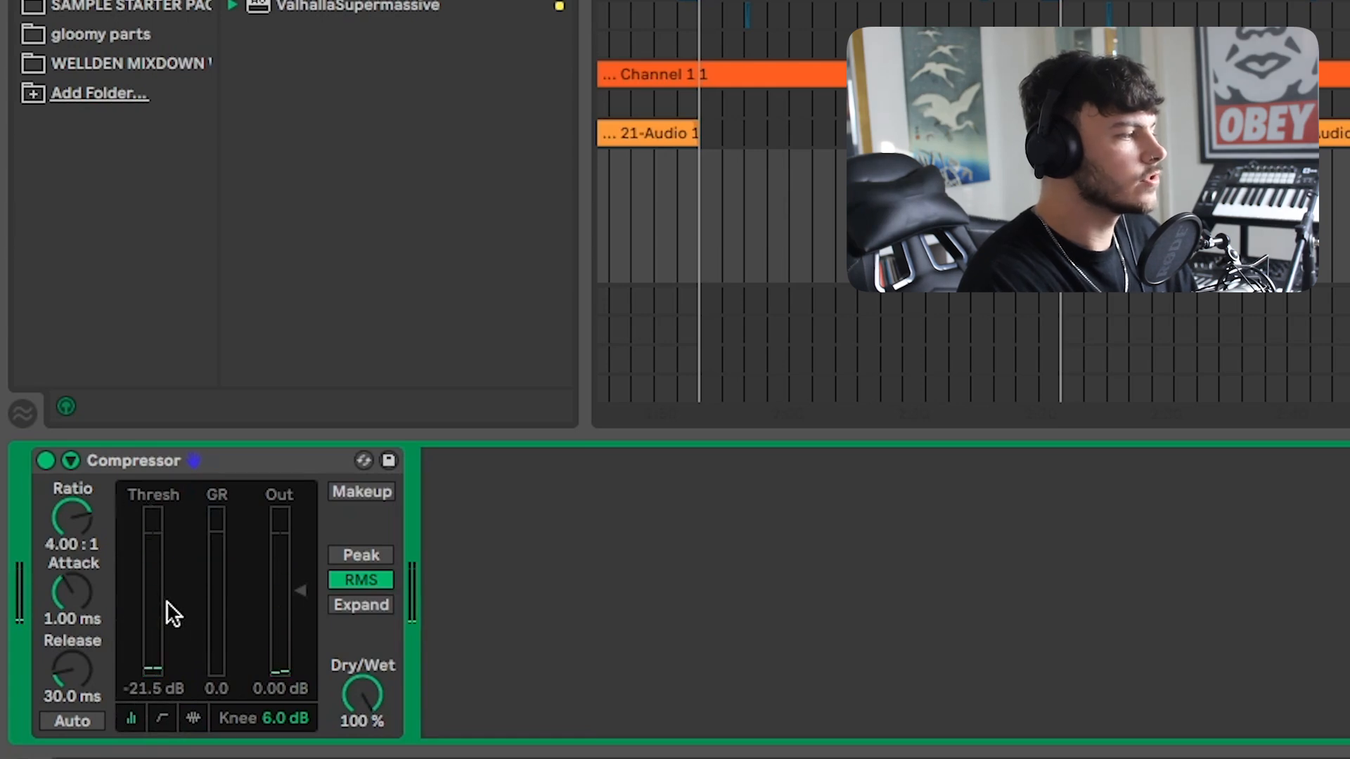
Lower the Compressor threshold to about -22.1 dB and audition the compressed sound.
{"action": "mouse_move", "coordinate": [171, 572]}
{"action": "left_mouse_down"}
{"action": "mouse_move", "coordinate": [172, 551]}
{"action": "mouse_move", "coordinate": [171, 569]}
{"action": "left_mouse_up"}
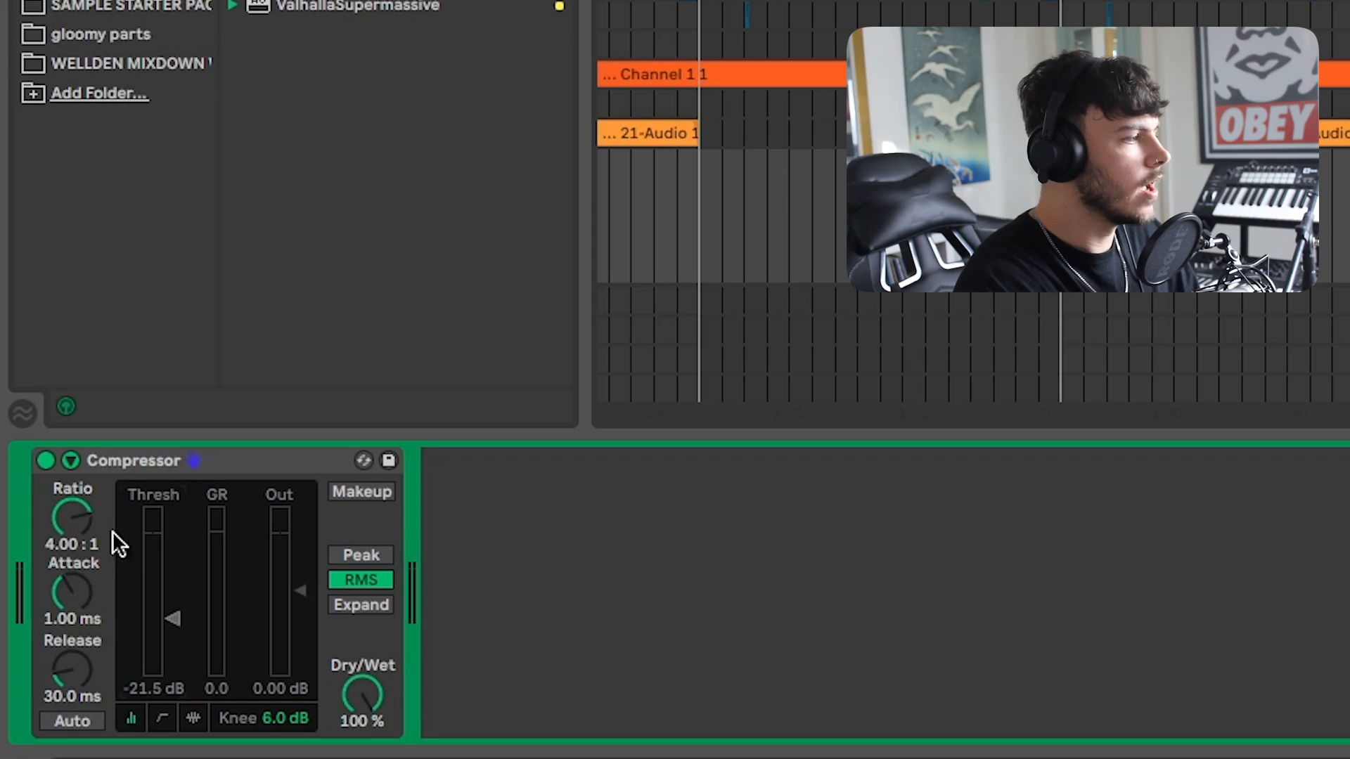
{"action": "left_click_drag", "start_coordinate": [74, 513], "coordinate": [74, 555]}
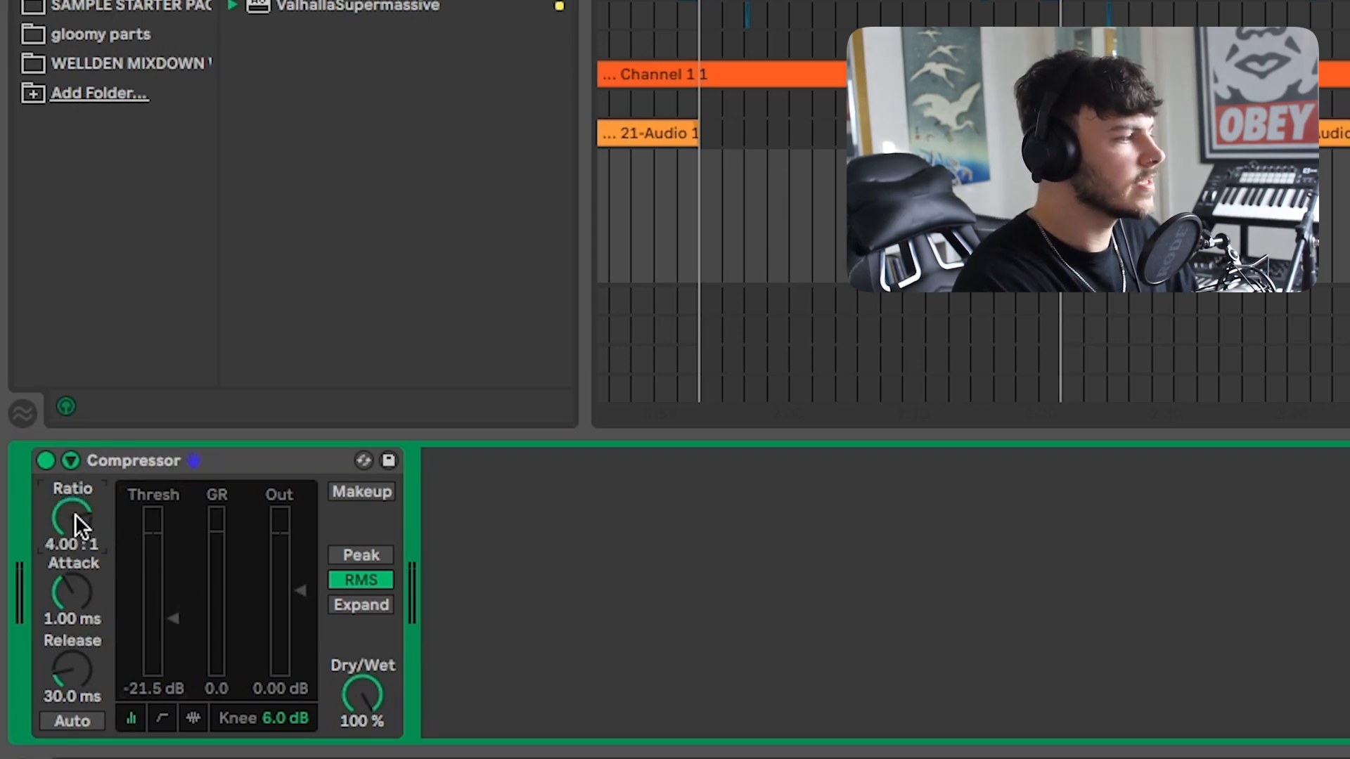
{"action": "key", "text": "space"}
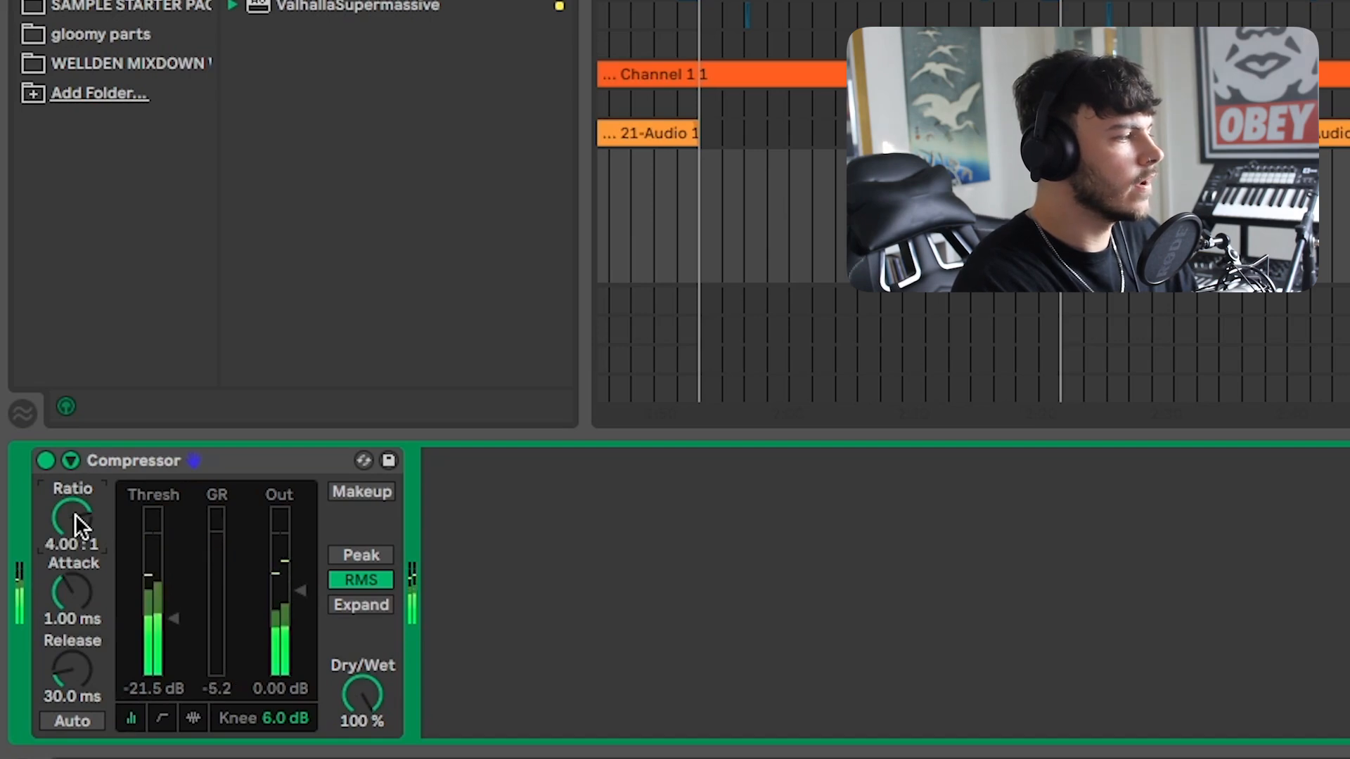
{"action": "left_click_drag", "start_coordinate": [75, 513], "coordinate": [75, 555]}
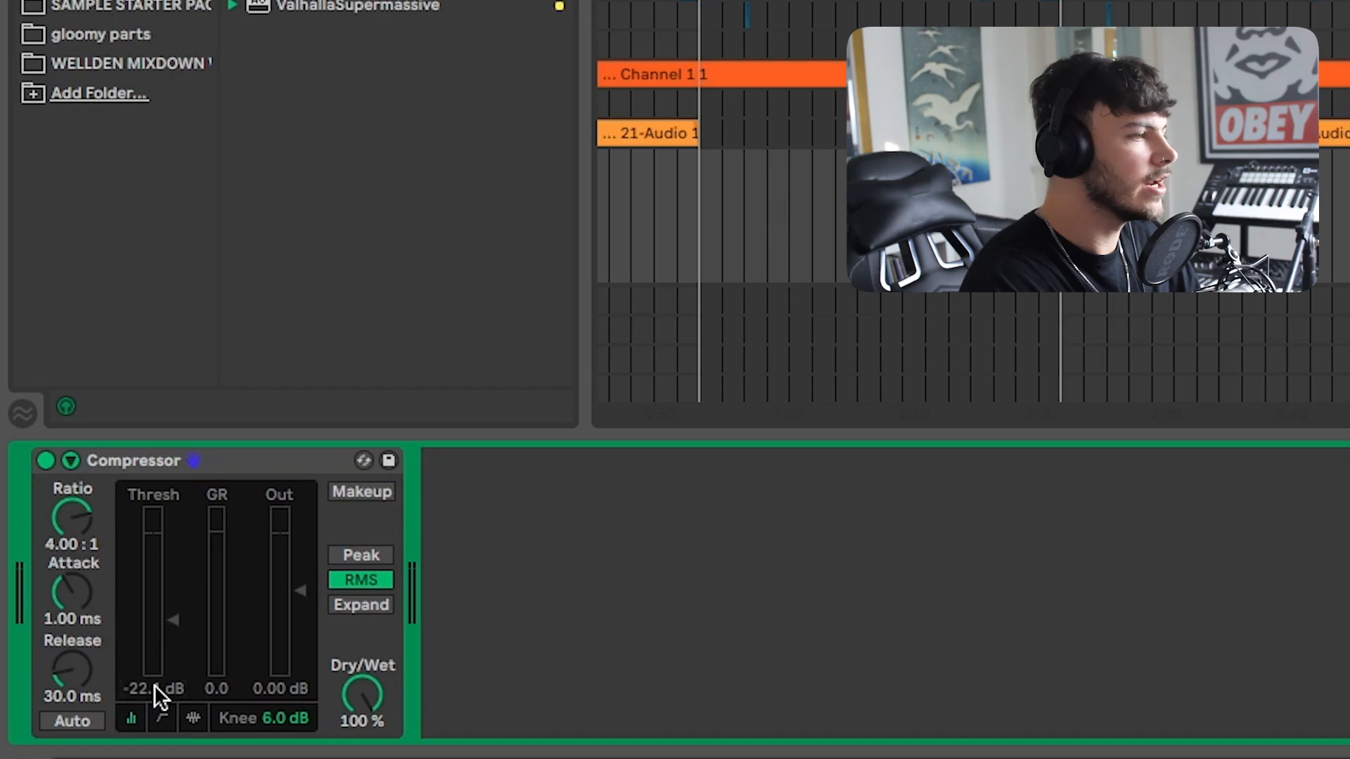
{"action": "key", "text": "space"}
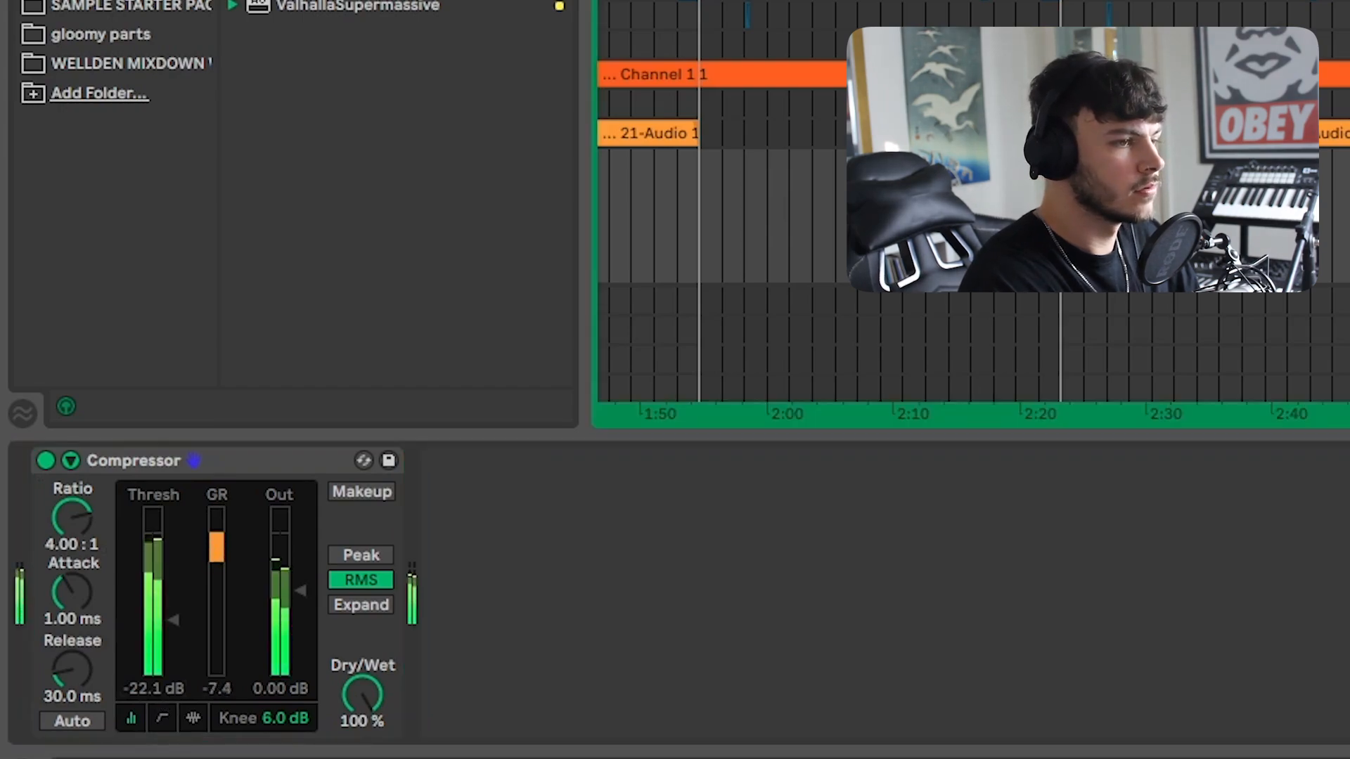
{"action": "key", "text": "space"}
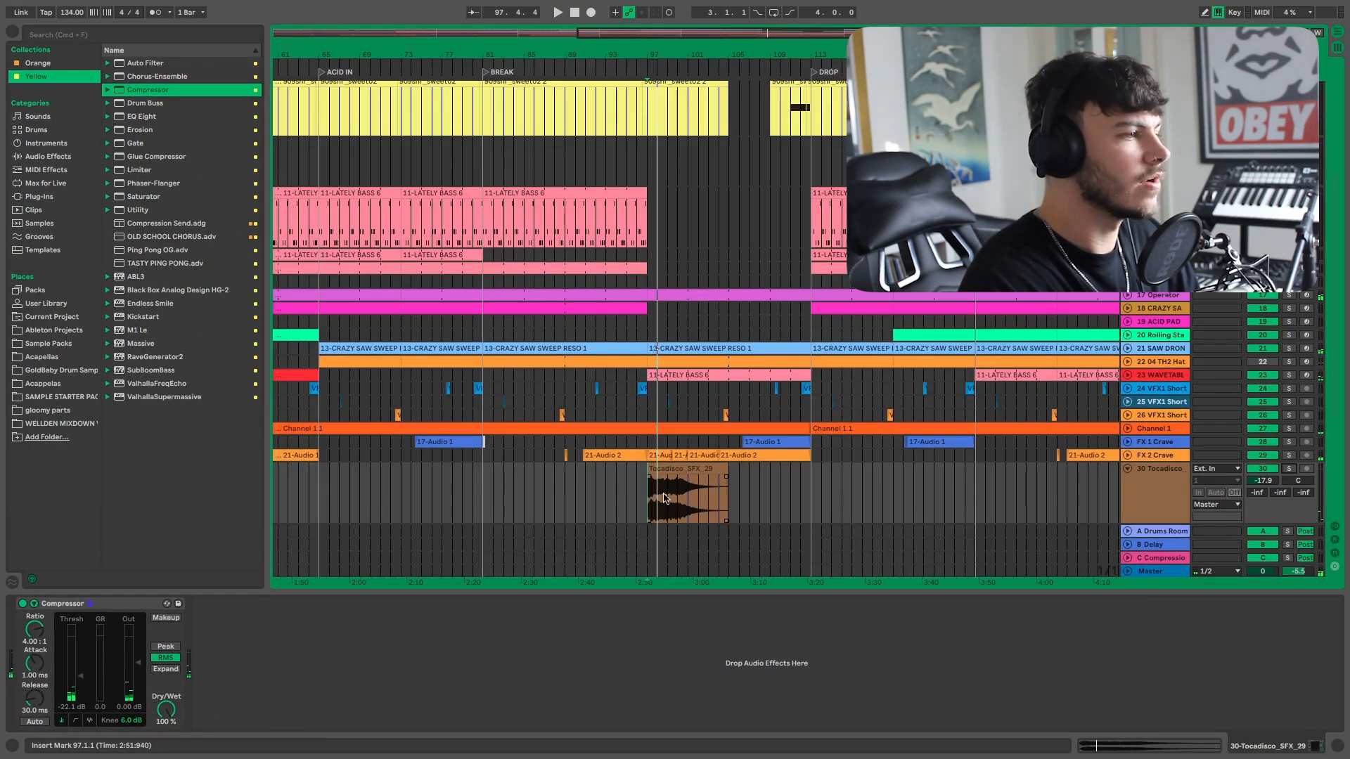
Stop playback and freeze the Tocadisco SFX track.
{"action": "left_click", "coordinate": [637, 485]}
{"action": "key", "text": "space"}
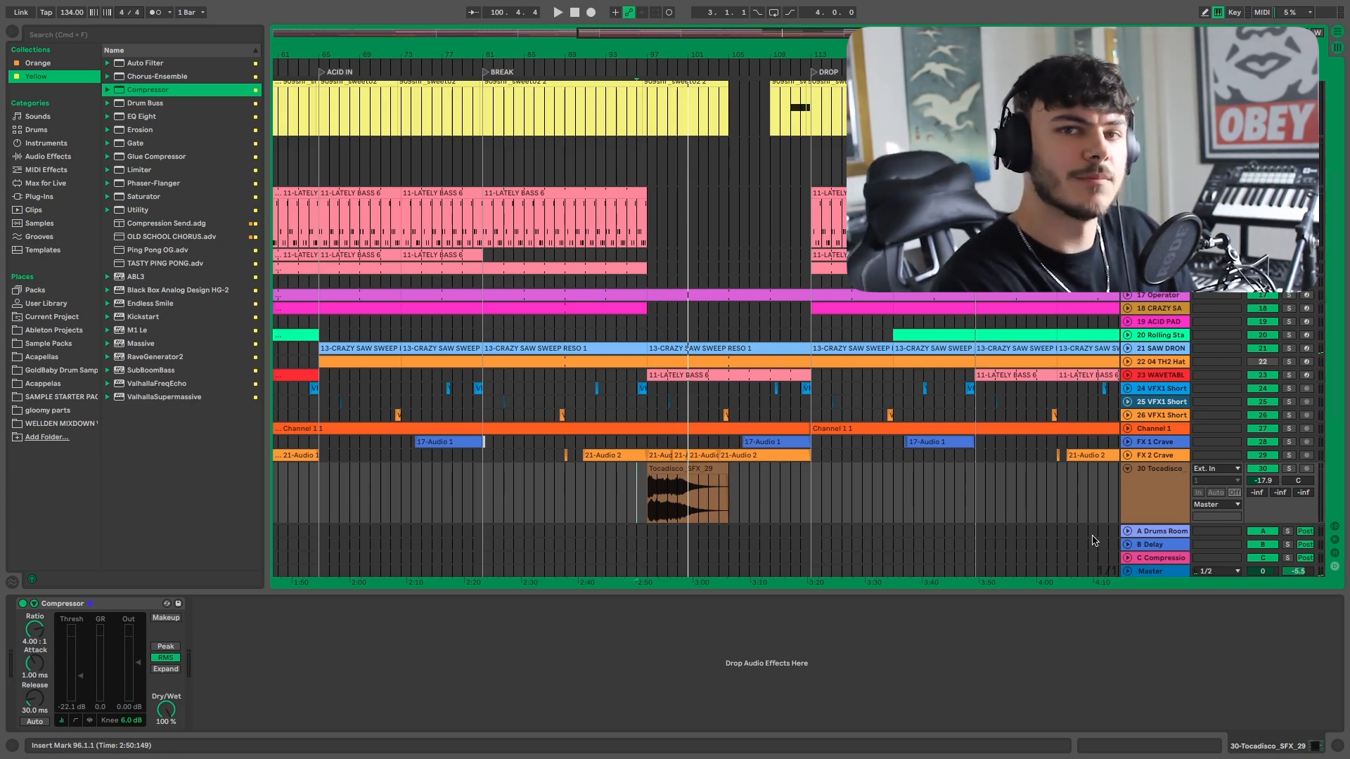
{"action": "right_click", "coordinate": [1159, 490]}
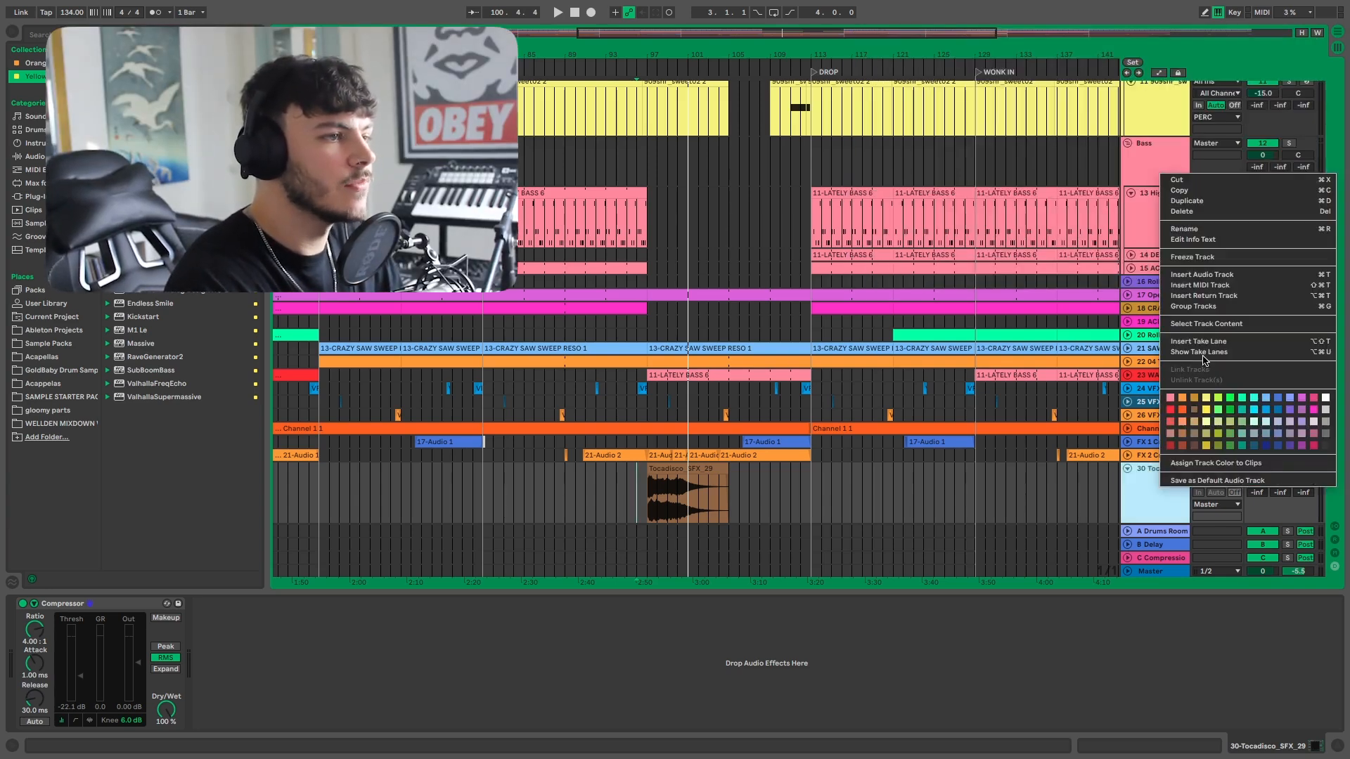
{"action": "left_click", "coordinate": [1202, 259]}
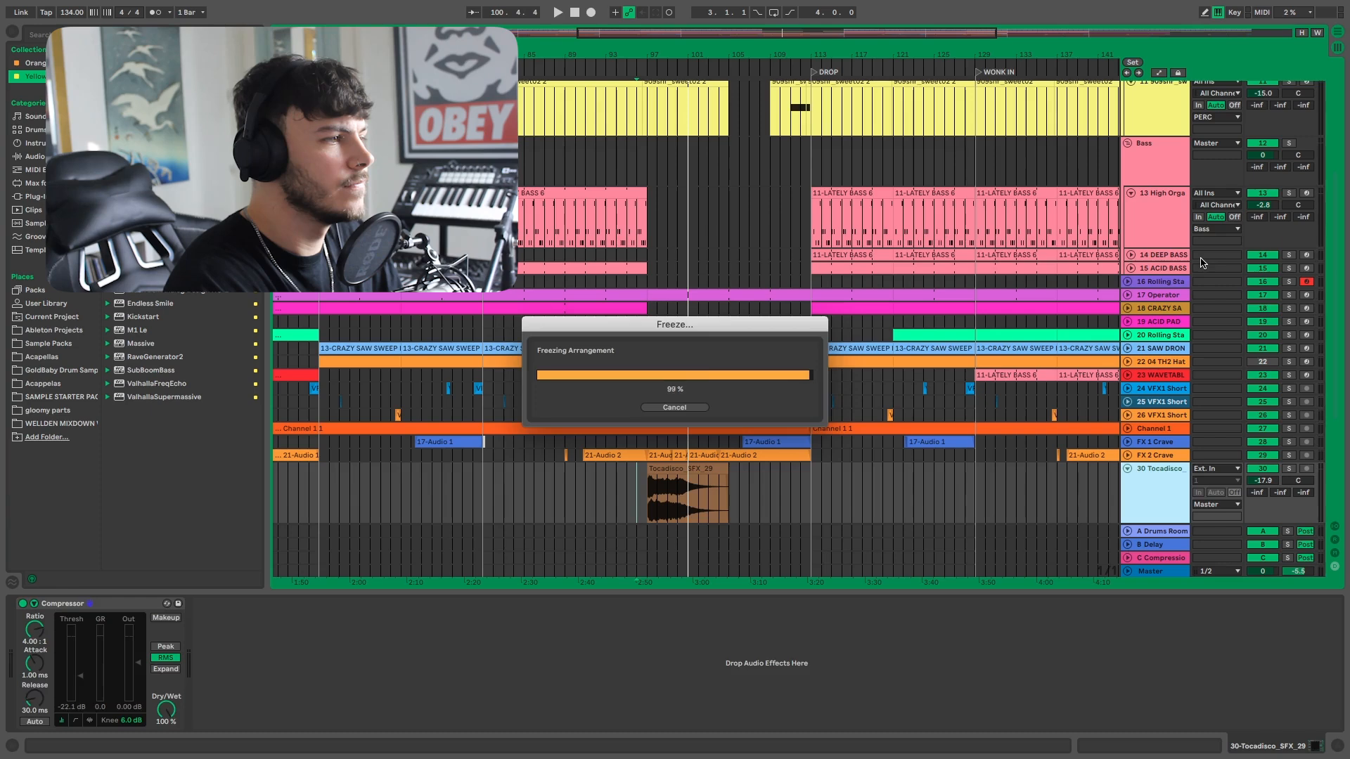
Duplicate the frozen Tocadisco SFX track.
{"action": "right_click", "coordinate": [1160, 495]}
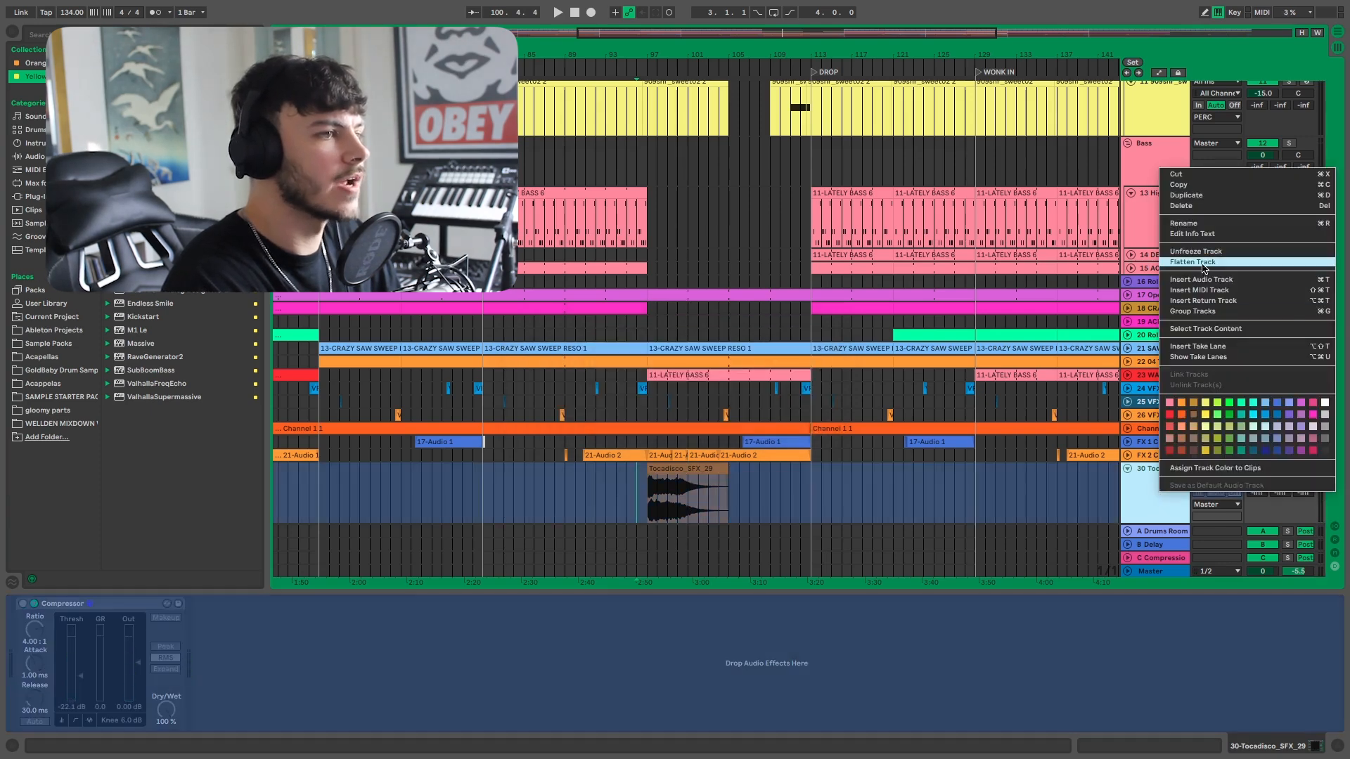
{"action": "left_click", "coordinate": [1155, 493]}
{"action": "key", "text": "ctrl+d"}
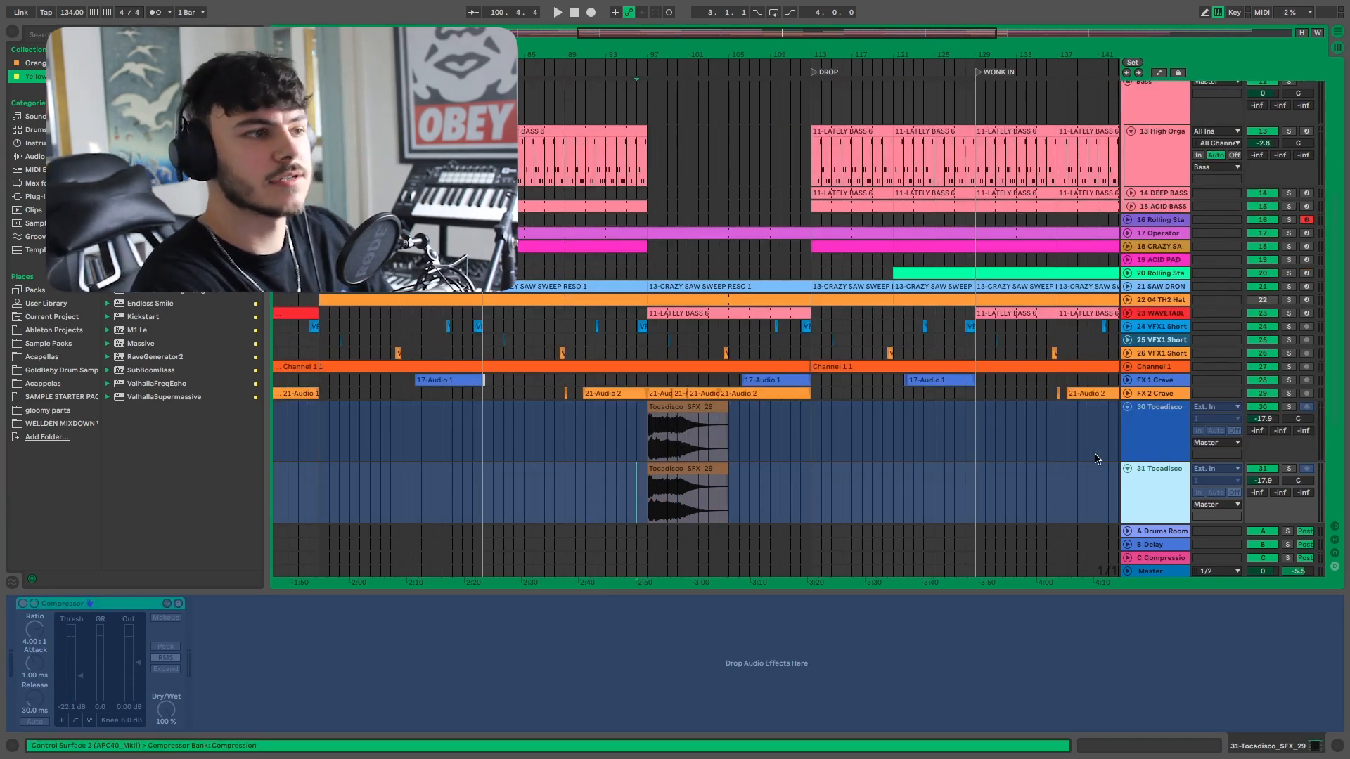
Flatten the original frozen Tocadisco SFX track into audio.
{"action": "left_click", "coordinate": [1142, 438]}
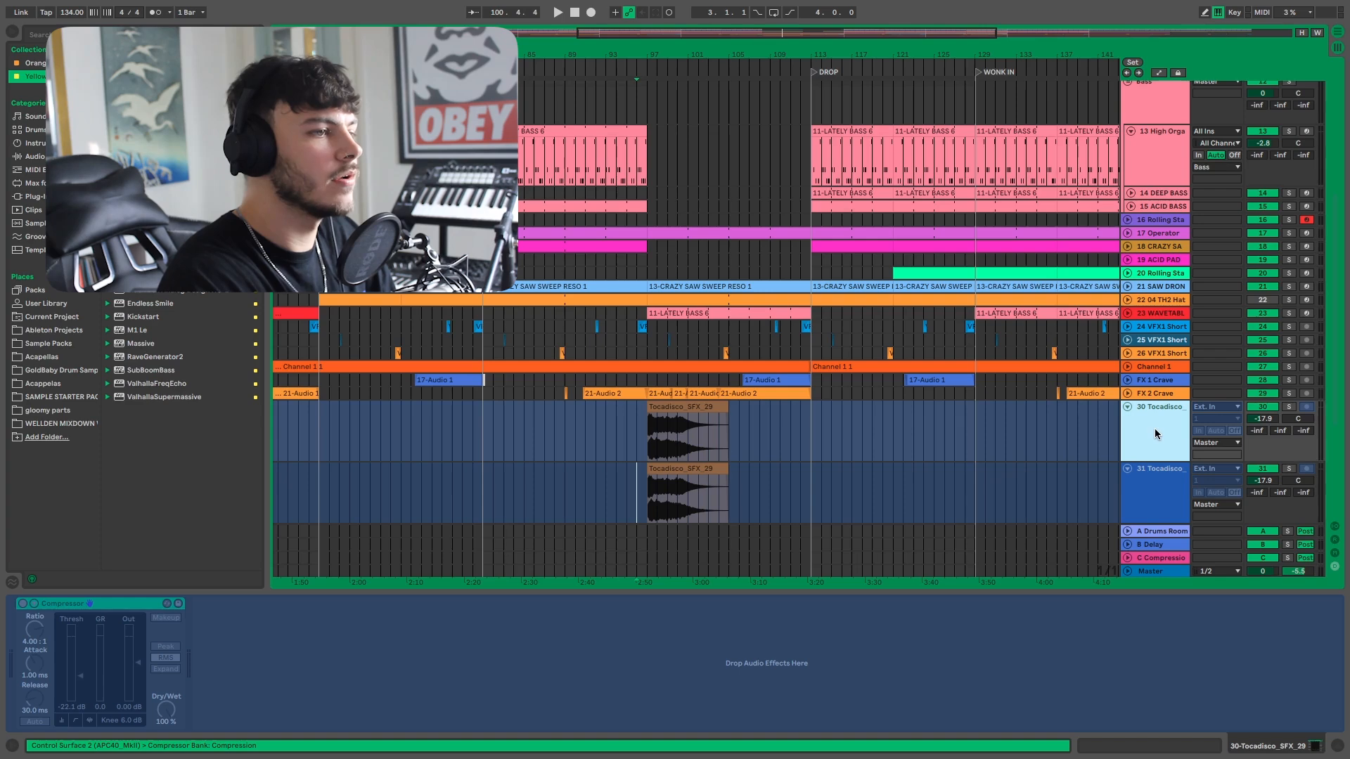
{"action": "right_click", "coordinate": [1156, 434]}
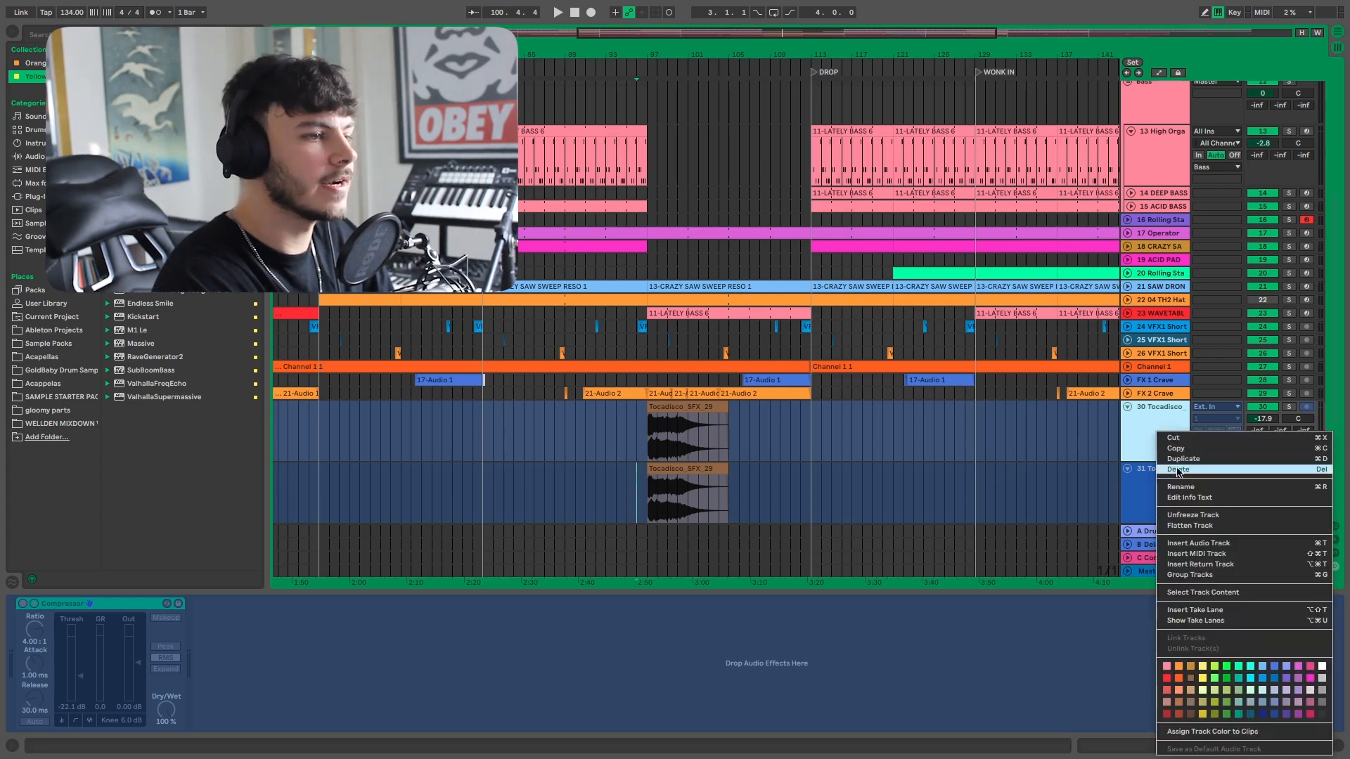
{"action": "left_click", "coordinate": [1195, 526]}
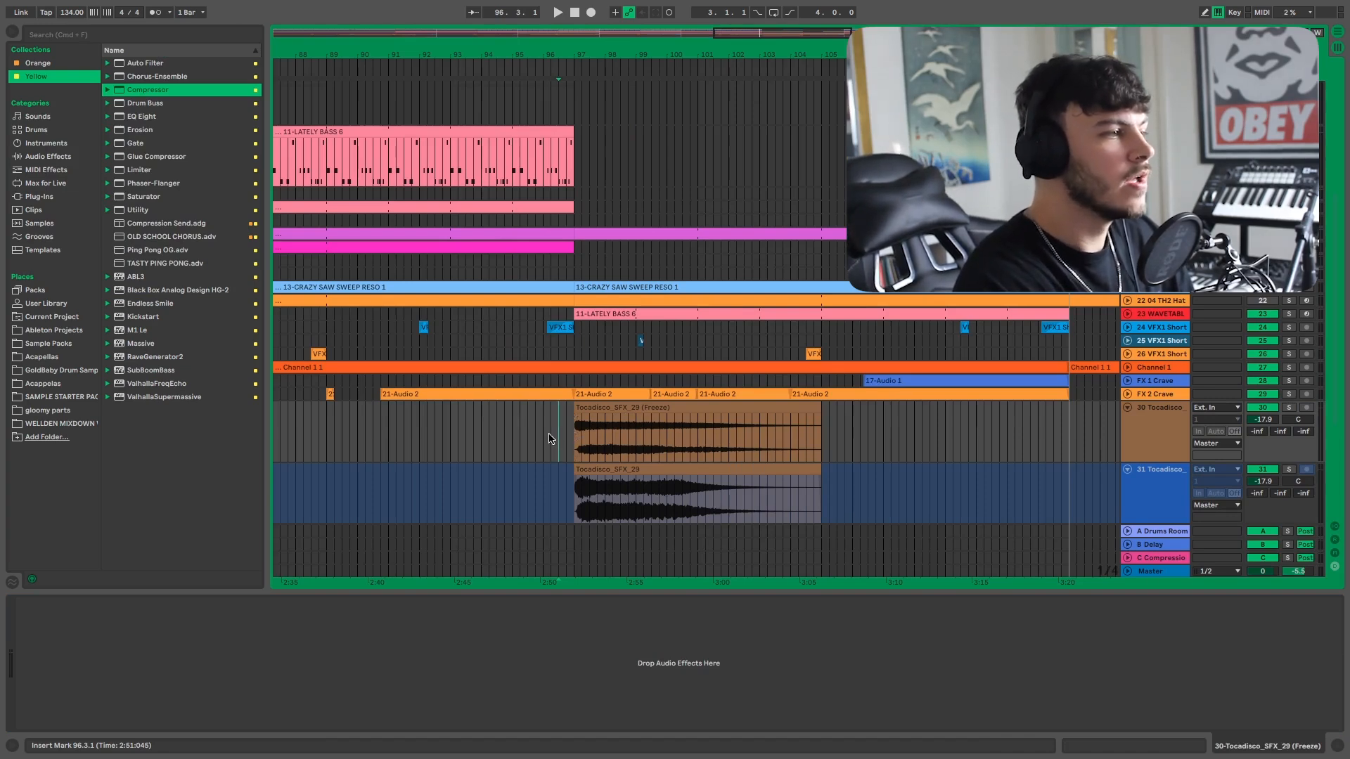
Compare the flattened clip's waveform with the duplicate track's waveform.
{"action": "left_click_drag", "start_coordinate": [551, 431], "coordinate": [812, 434]}
{"action": "left_click_drag", "start_coordinate": [812, 434], "coordinate": [837, 435]}
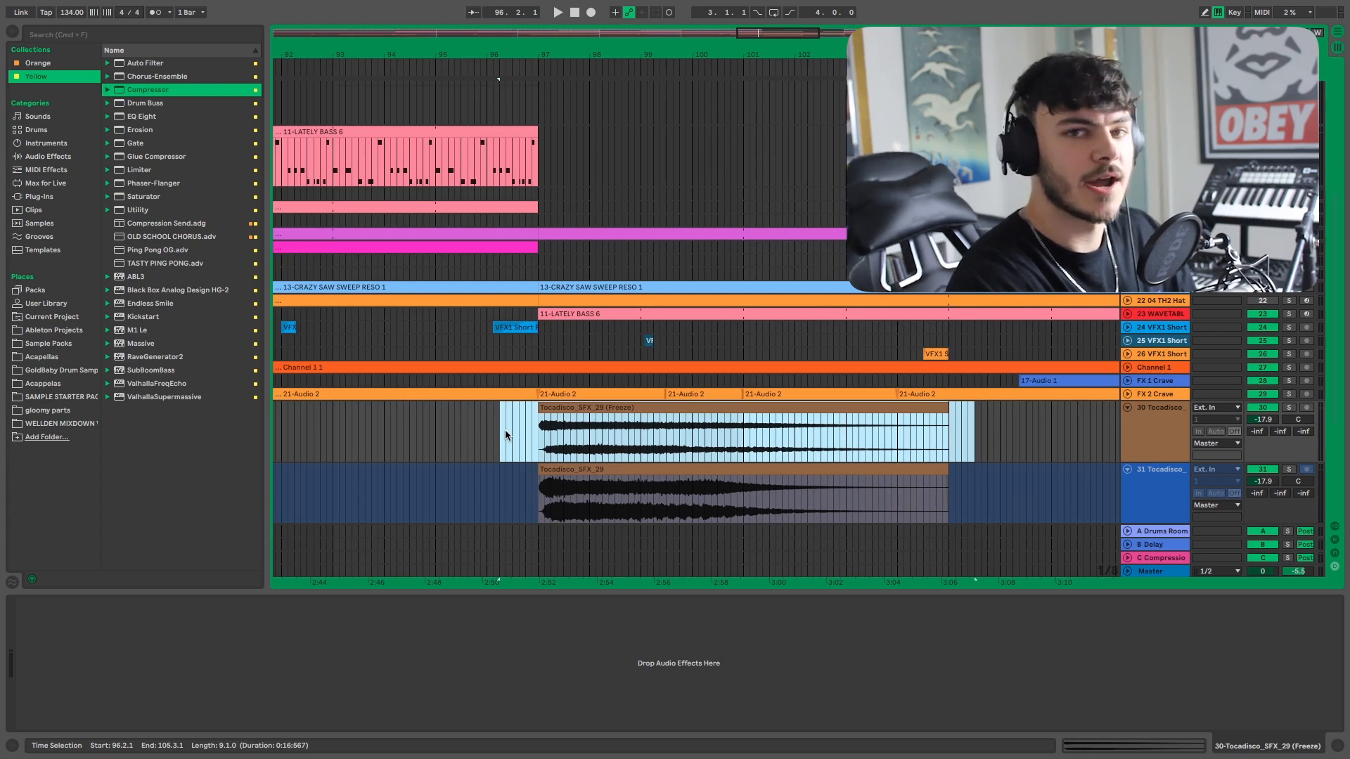
{"action": "left_click", "coordinate": [506, 434]}
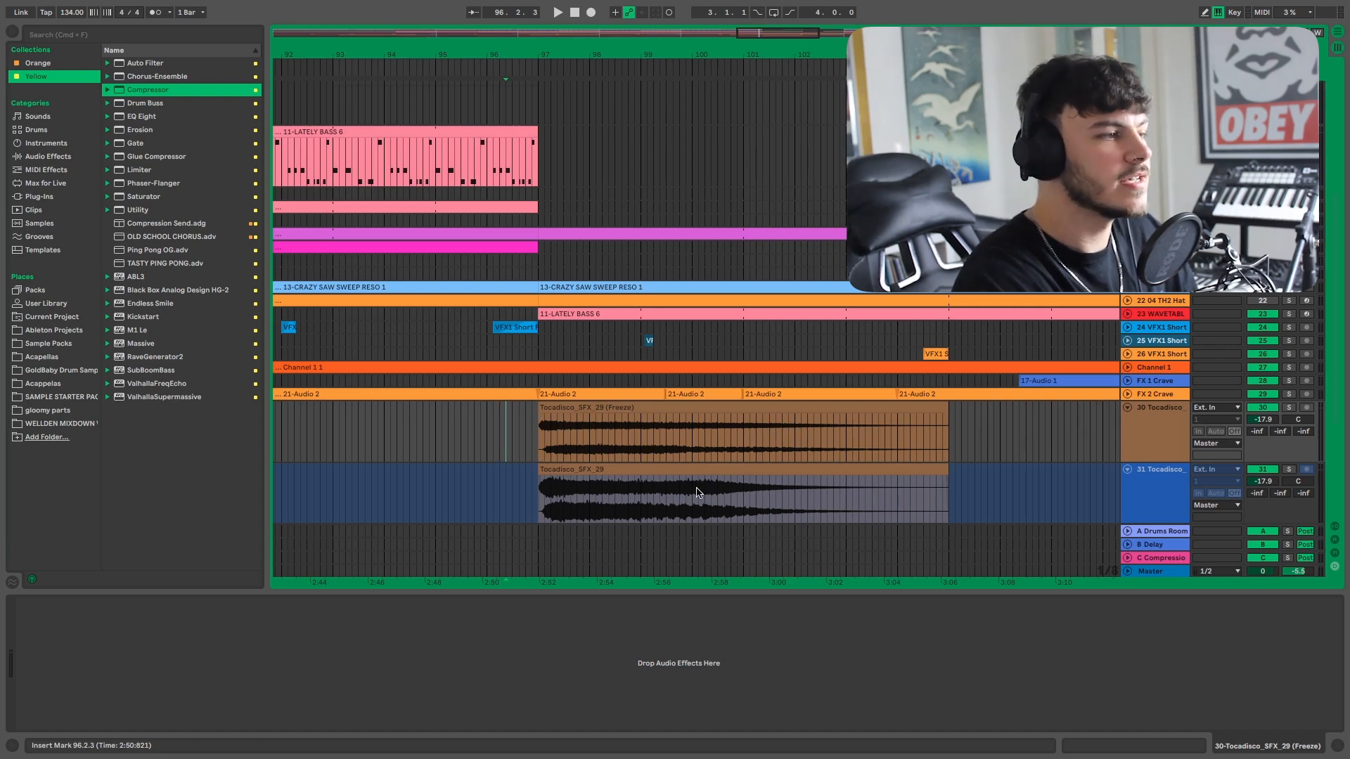
{"action": "scroll", "coordinate": [698, 493], "scroll_direction": "down", "scroll_amount": 3}
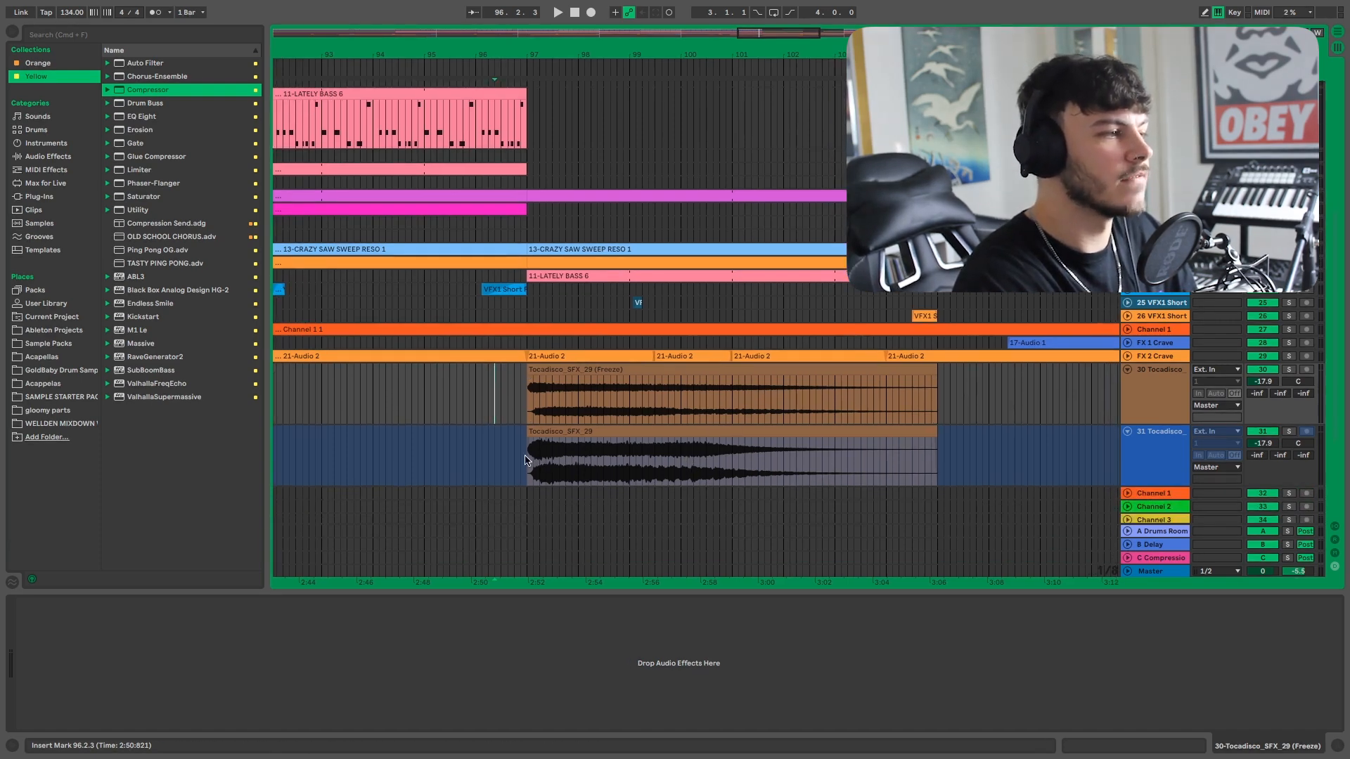
{"action": "left_click_drag", "start_coordinate": [524, 461], "coordinate": [538, 461]}
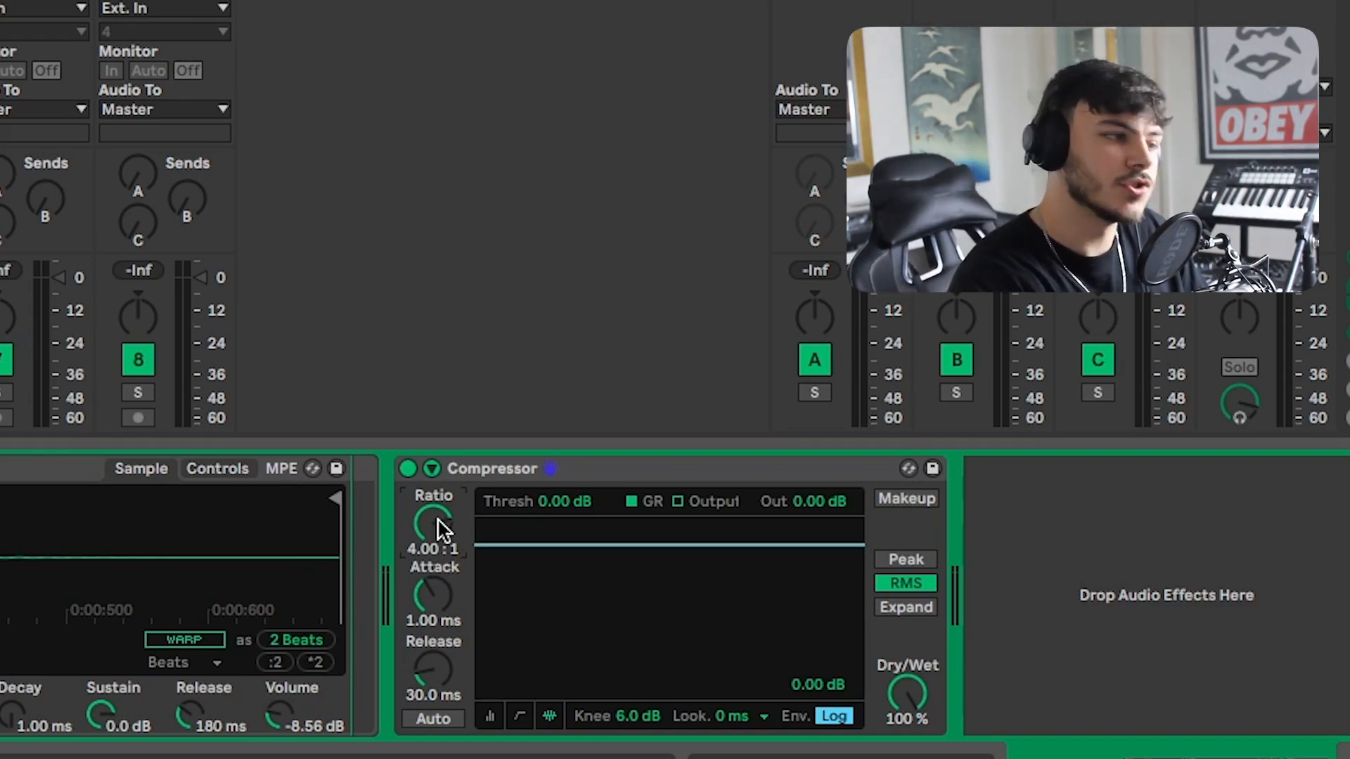
Try Compressor ratios of about 1.97:1 and 5.73:1, then reset the ratio to default.
{"action": "mouse_move", "coordinate": [438, 520]}
{"action": "left_mouse_down"}
{"action": "mouse_move", "coordinate": [438, 556]}
{"action": "mouse_move", "coordinate": [438, 517]}
{"action": "left_mouse_up"}
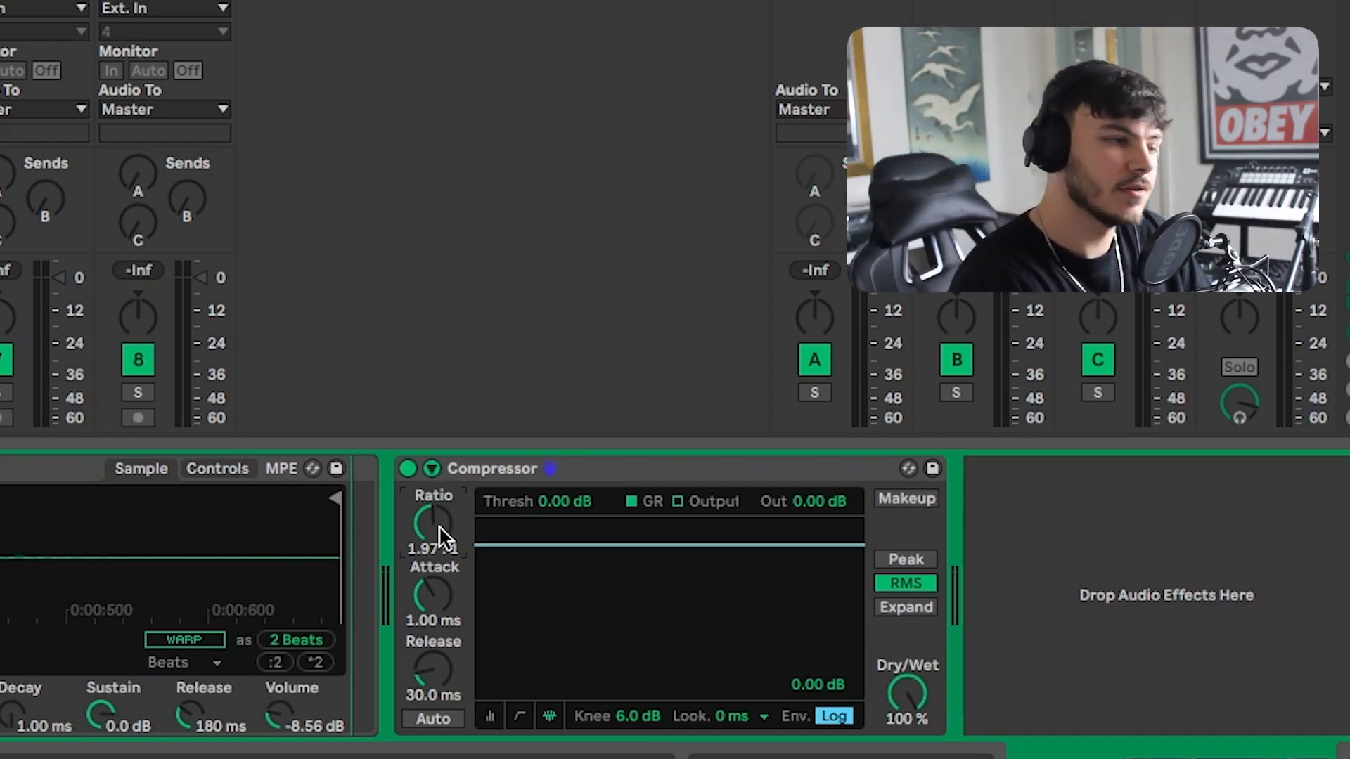
{"action": "mouse_move", "coordinate": [433, 524]}
{"action": "left_mouse_down"}
{"action": "mouse_move", "coordinate": [433, 489]}
{"action": "mouse_move", "coordinate": [433, 528]}
{"action": "left_mouse_up"}
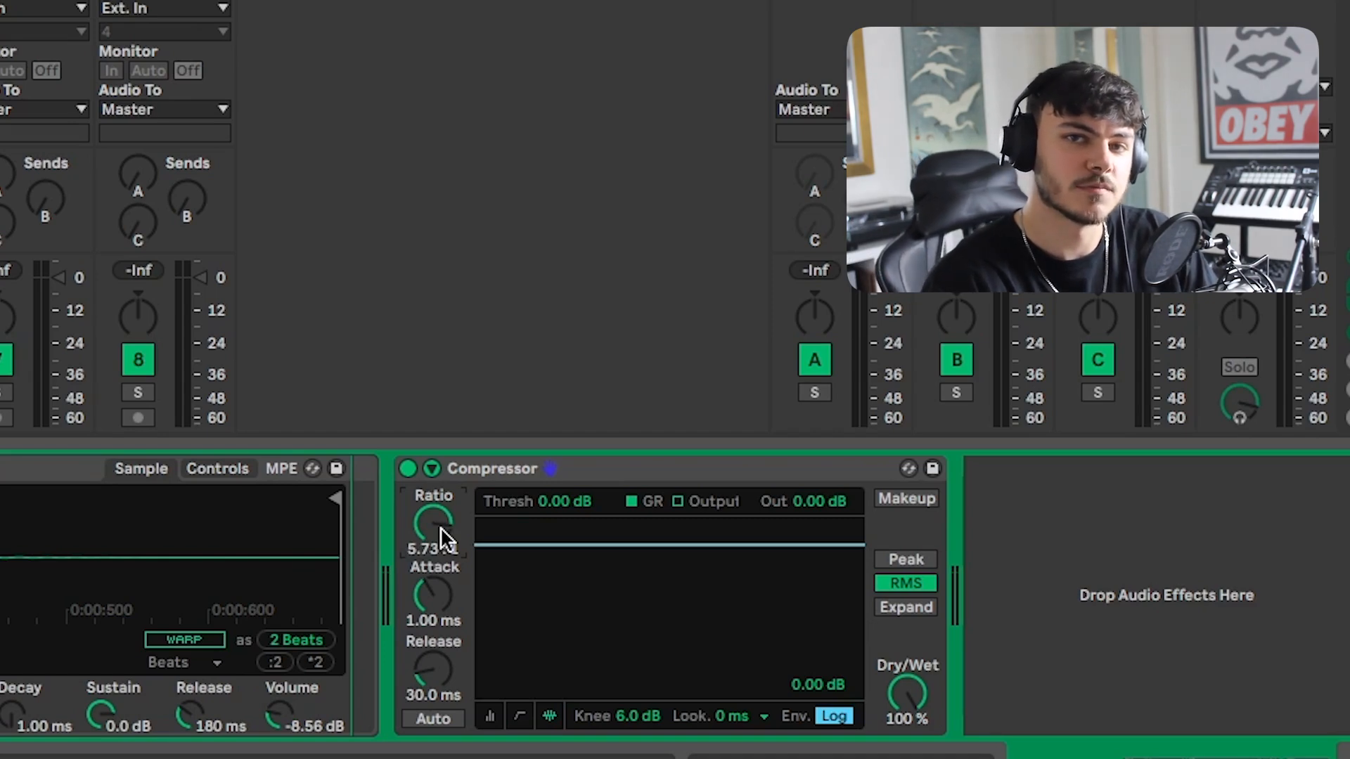
{"action": "key", "text": "Delete"}
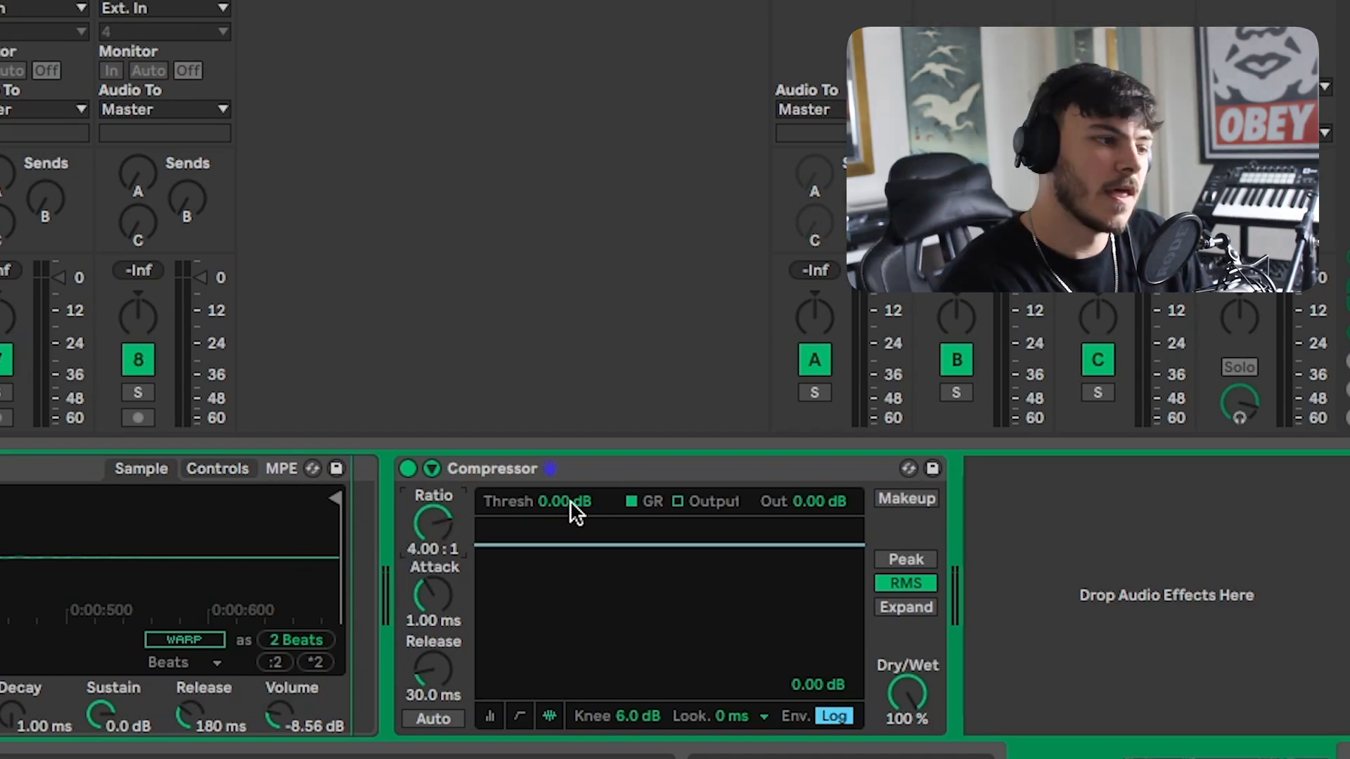
Sweep the Compressor threshold down and back up, ending at about 4.44 dB.
{"action": "left_click", "coordinate": [571, 503]}
{"action": "left_click_drag", "start_coordinate": [571, 504], "coordinate": [571, 503]}
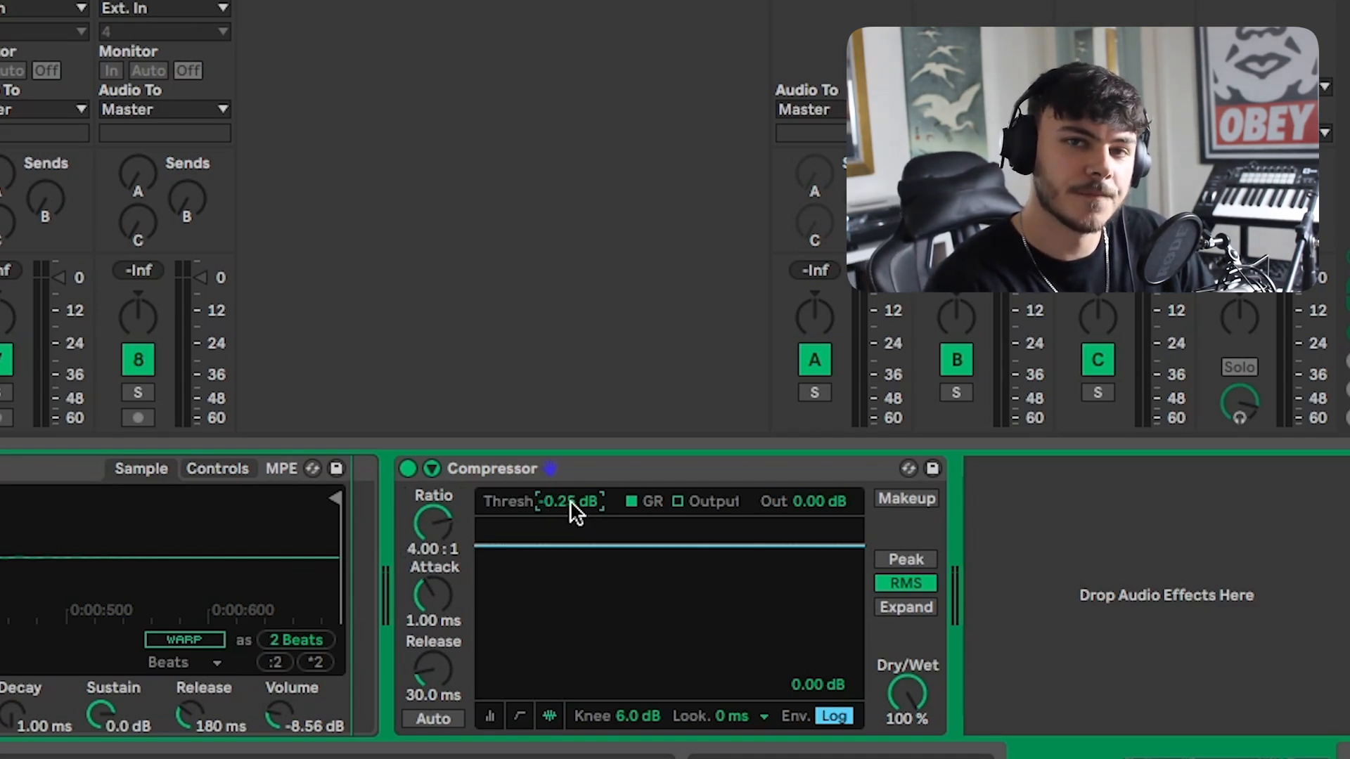
{"action": "left_click_drag", "start_coordinate": [571, 503], "coordinate": [571, 567]}
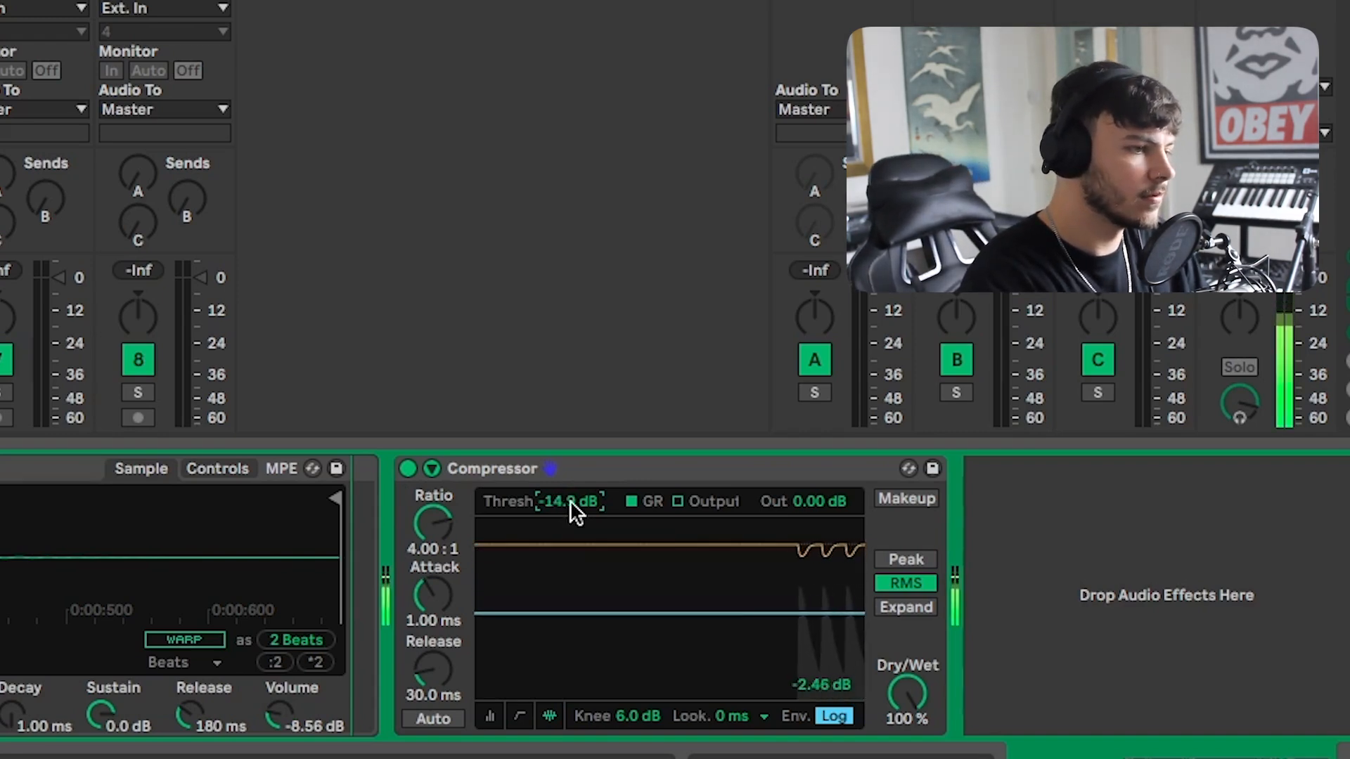
{"action": "left_click_drag", "start_coordinate": [571, 503], "coordinate": [571, 430]}
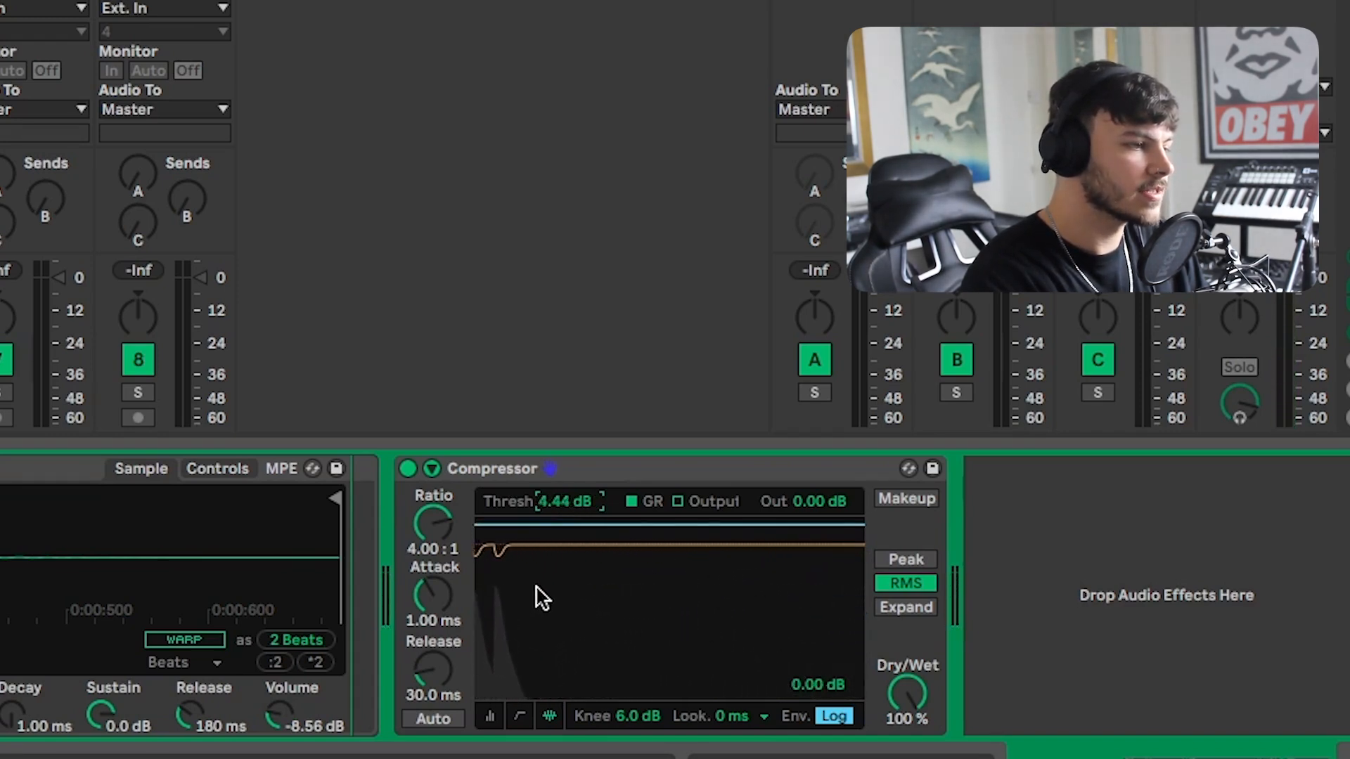
Lower the Compressor threshold, reset it to default, then set it to about -5.87 dB and play the clip.
{"action": "left_click_drag", "start_coordinate": [475, 524], "coordinate": [474, 587]}
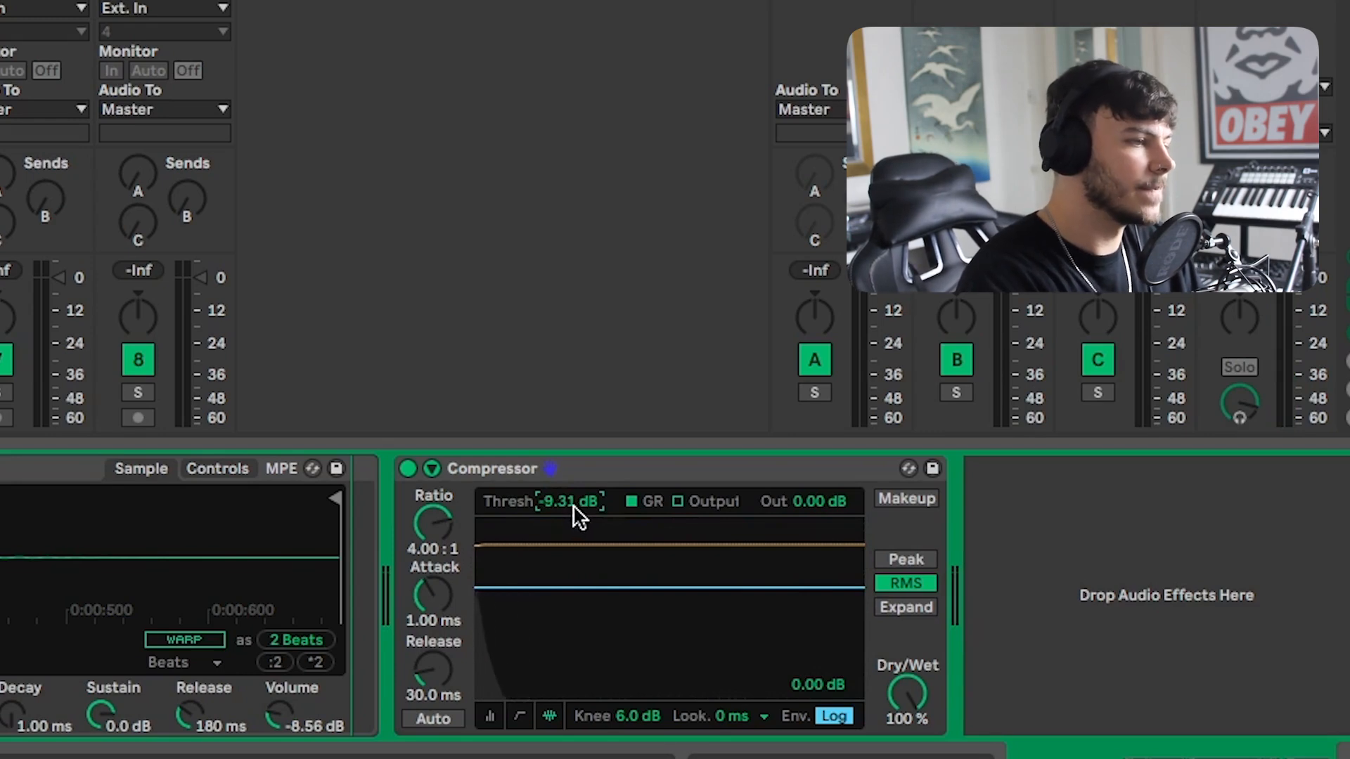
{"action": "key", "text": "Delete"}
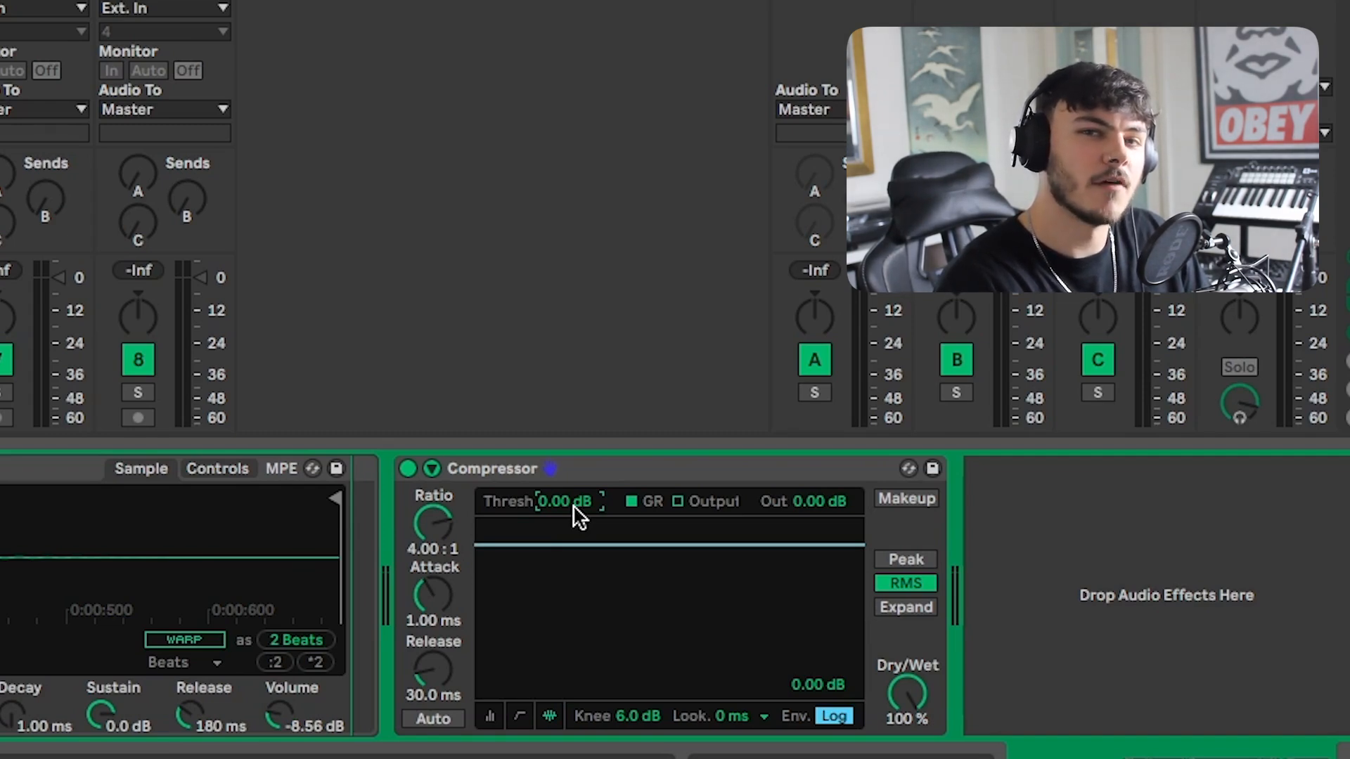
{"action": "left_click_drag", "start_coordinate": [575, 517], "coordinate": [575, 543]}
{"action": "key", "text": "space"}
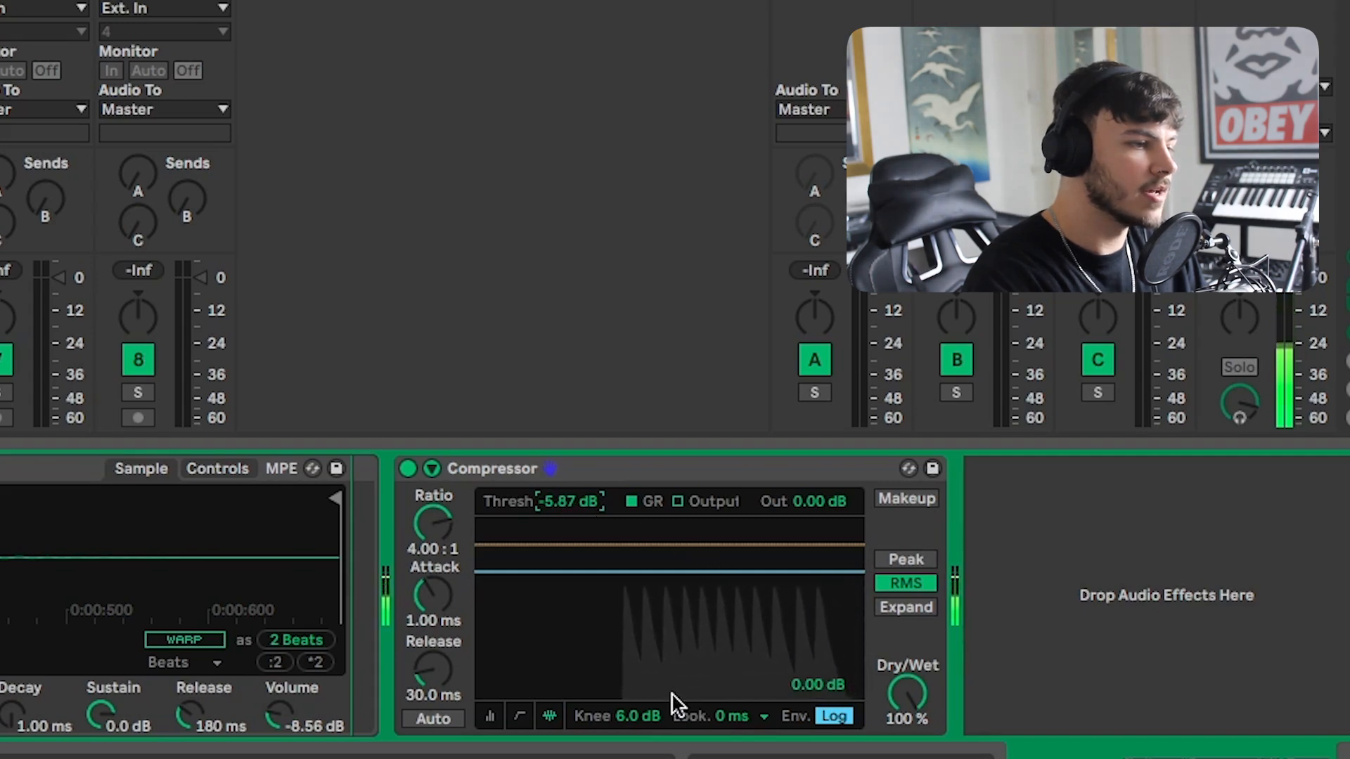
Set the Compressor threshold to about -12.4 dB and play the clip to hear the compression.
{"action": "left_click", "coordinate": [499, 714]}
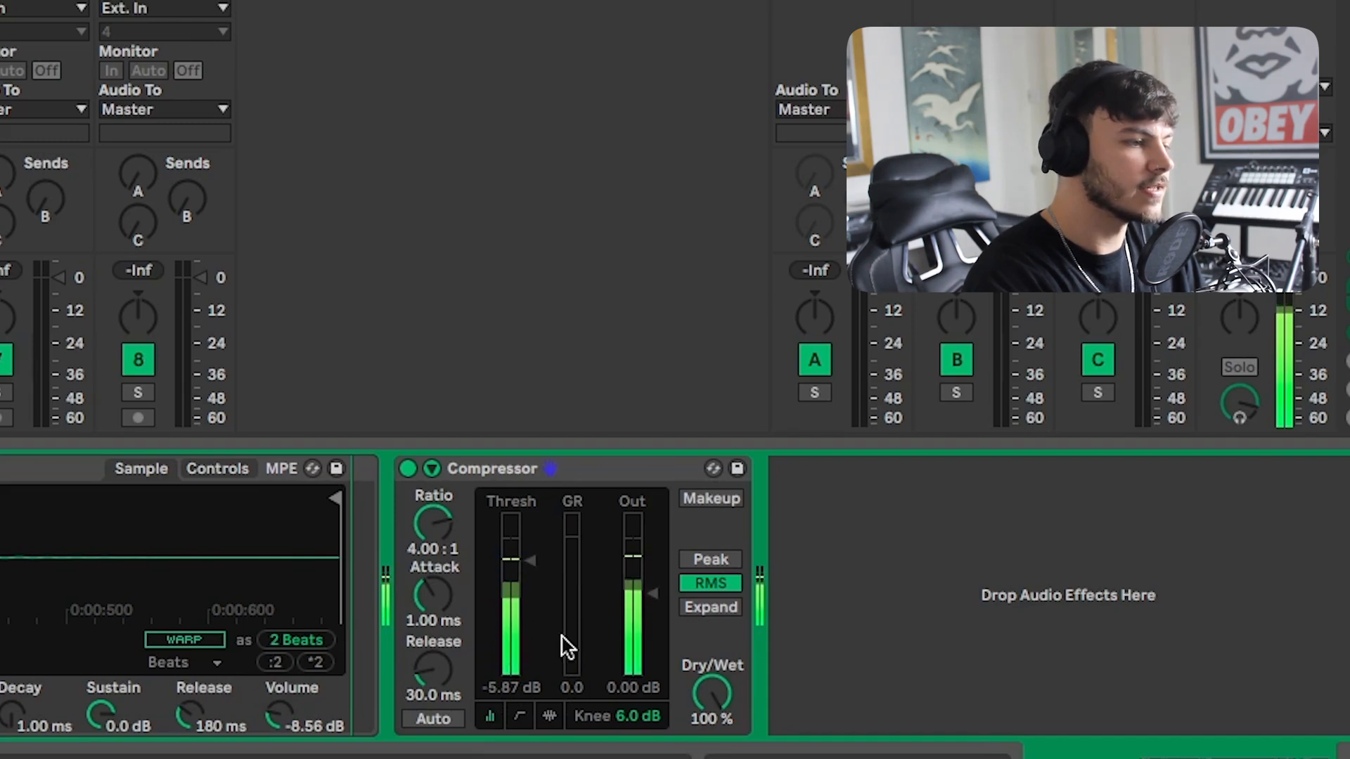
{"action": "left_click", "coordinate": [550, 715]}
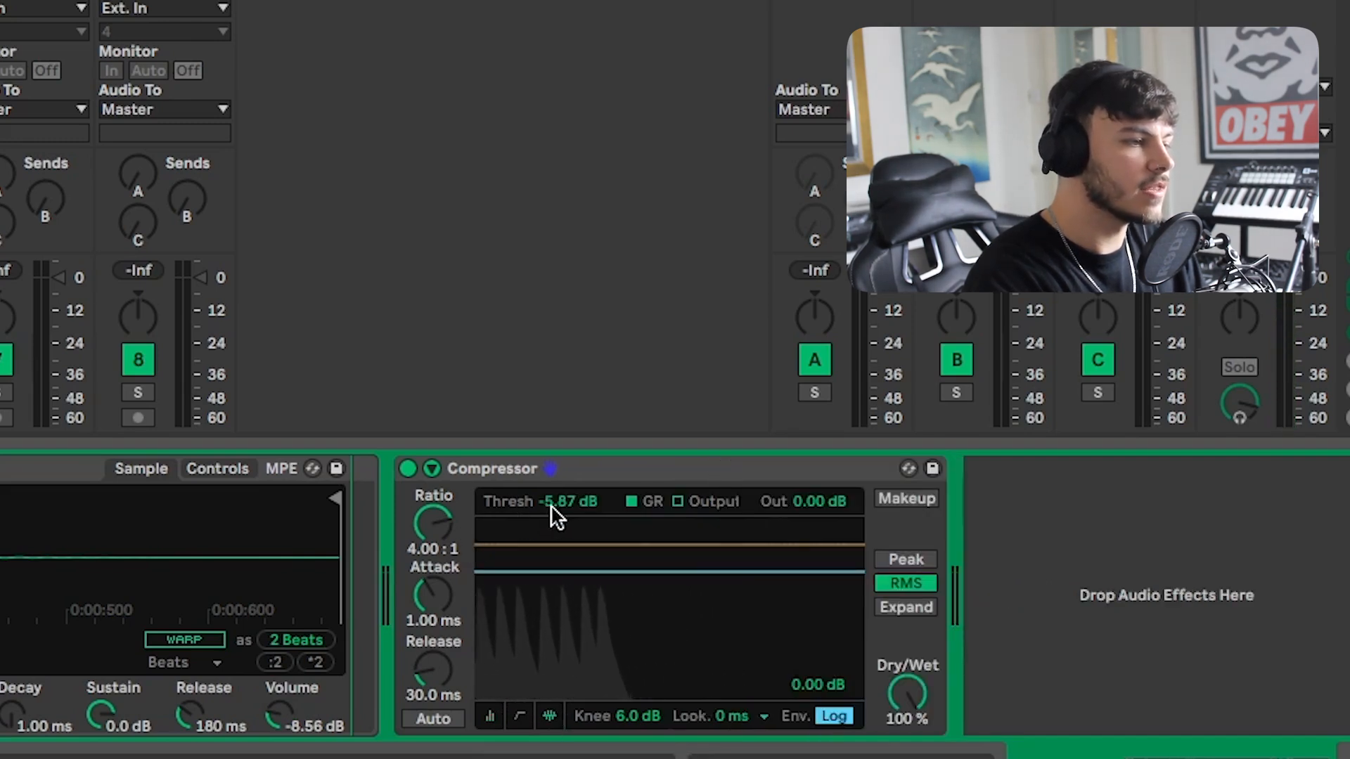
{"action": "left_click_drag", "start_coordinate": [553, 506], "coordinate": [552, 580]}
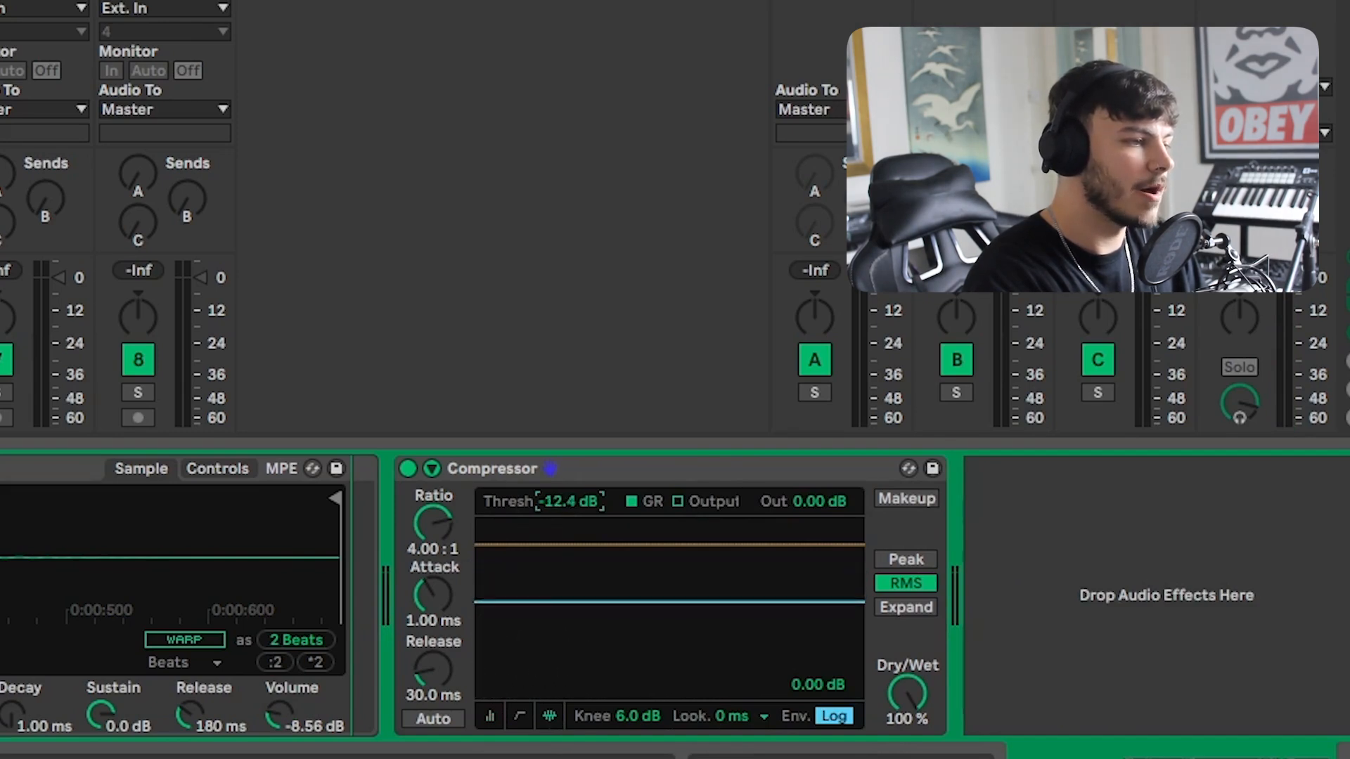
{"action": "key", "text": "space"}
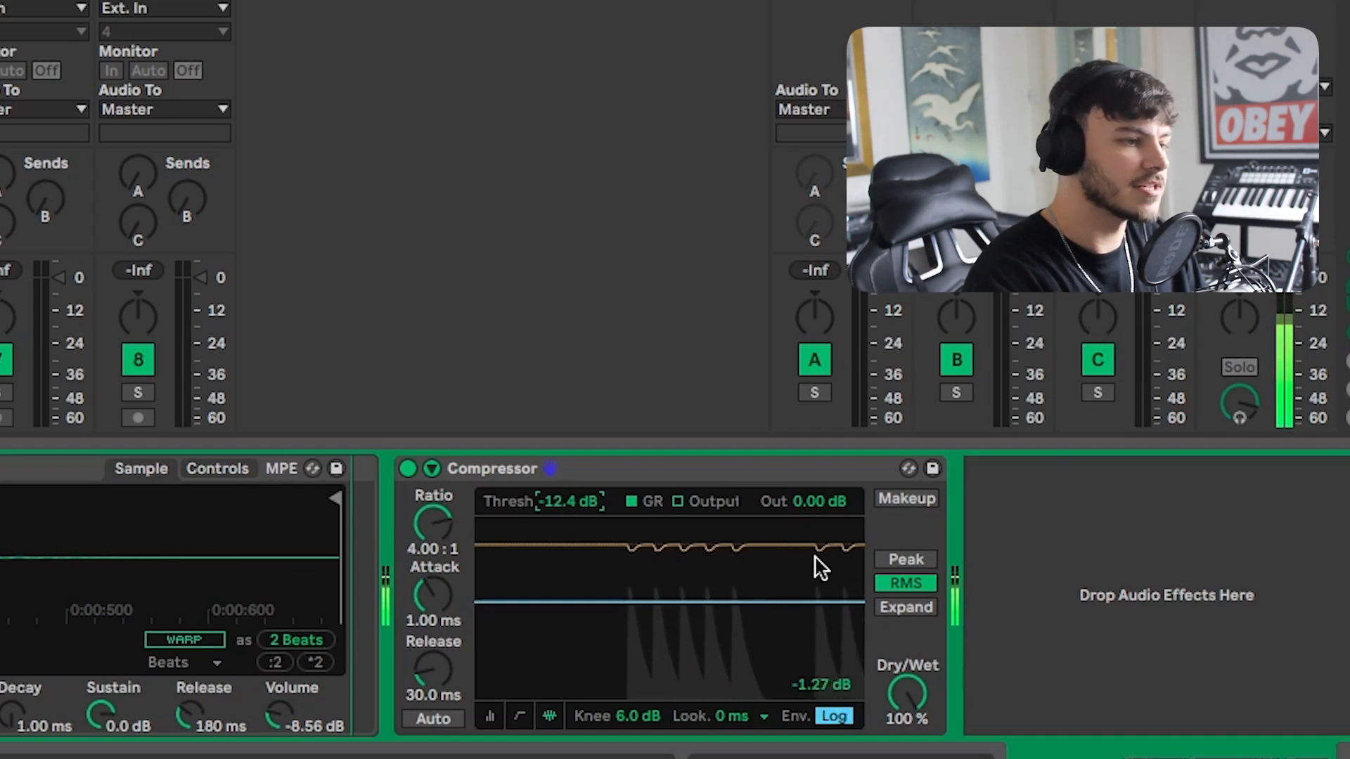
{"action": "key", "text": "space"}
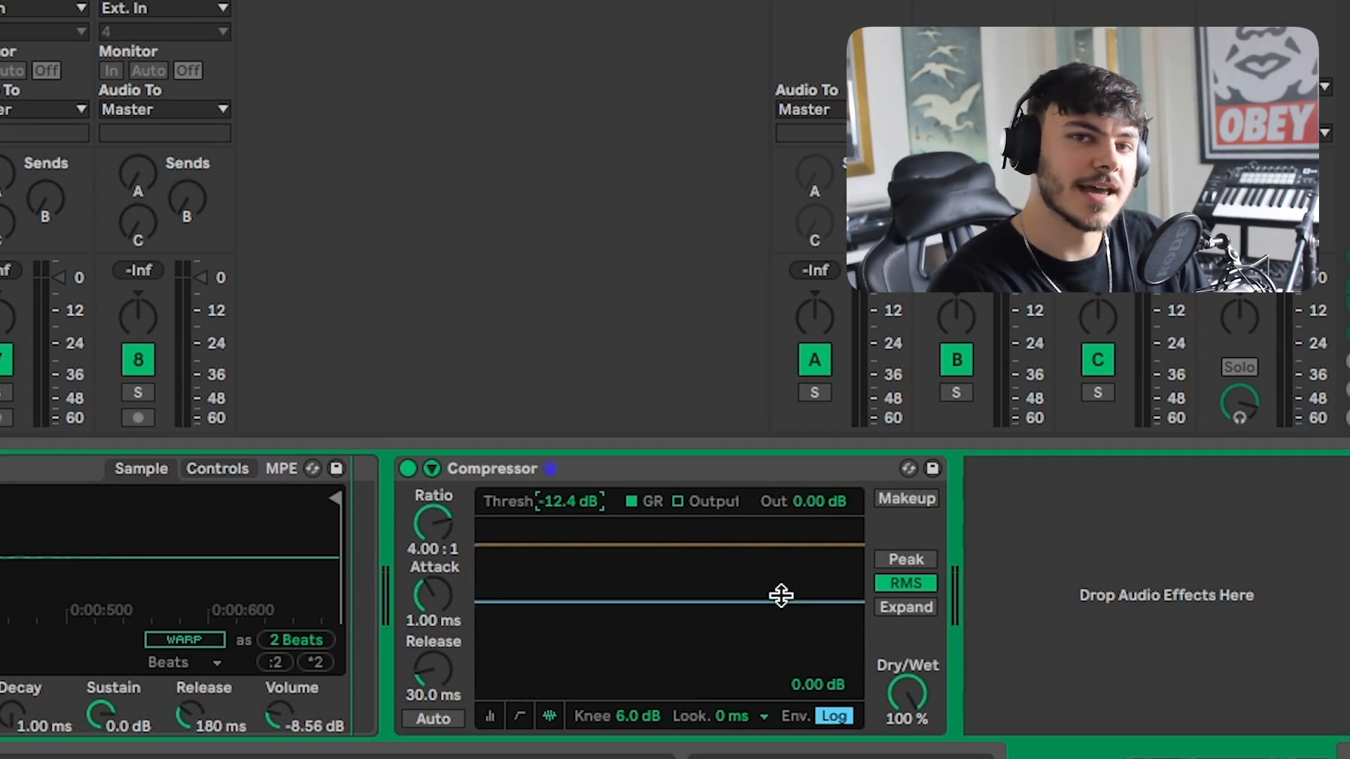
{"action": "key", "text": "space"}
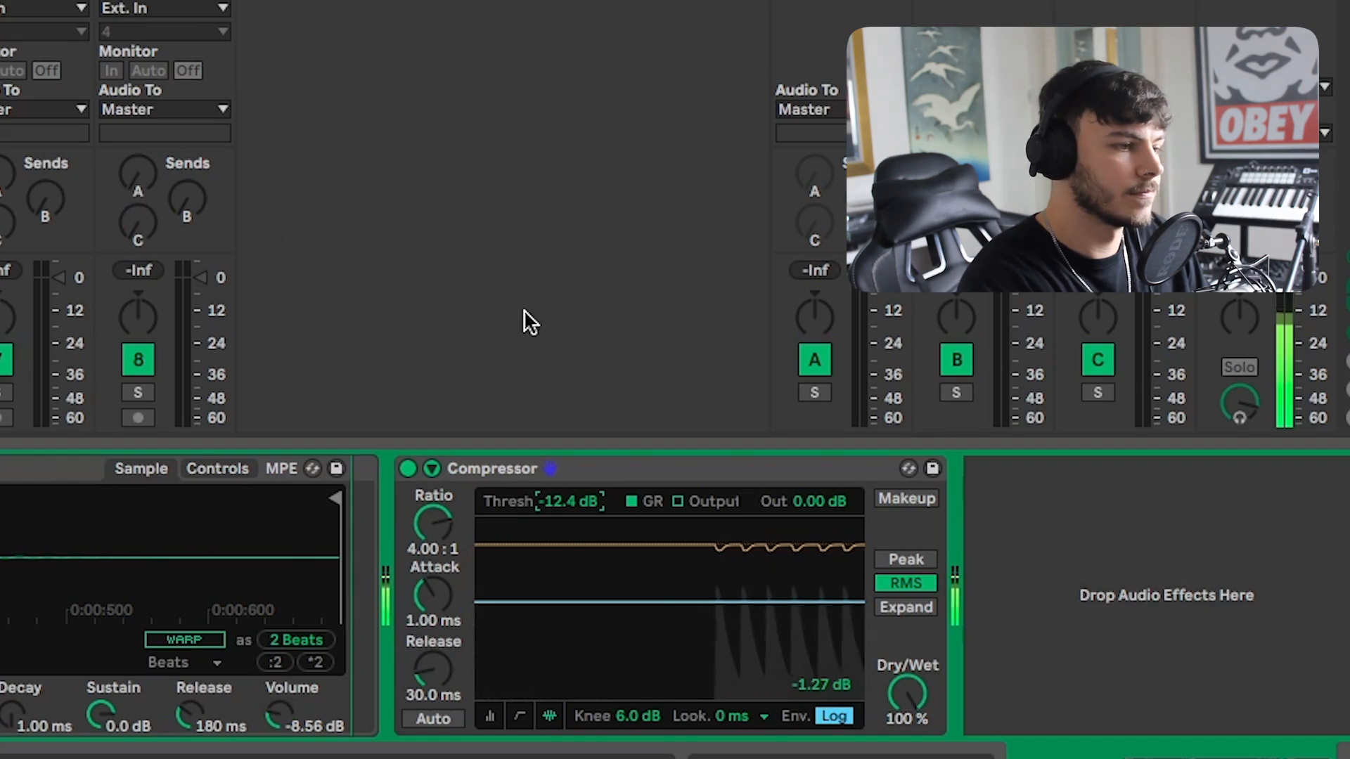
Sweep the threshold down to about -54 dB and back up, settling near -9.31 dB, and play the clip.
{"action": "left_click", "coordinate": [490, 715]}
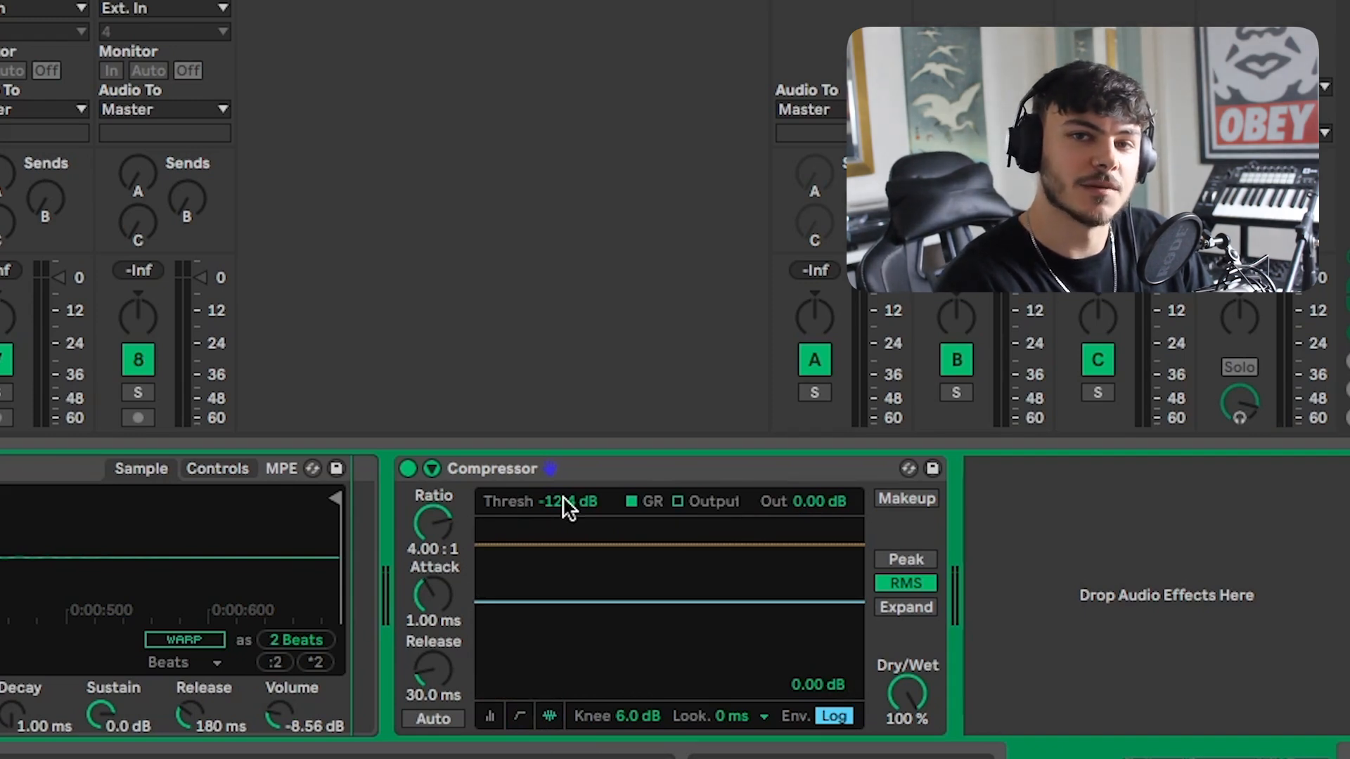
{"action": "left_click_drag", "start_coordinate": [668, 601], "coordinate": [668, 646]}
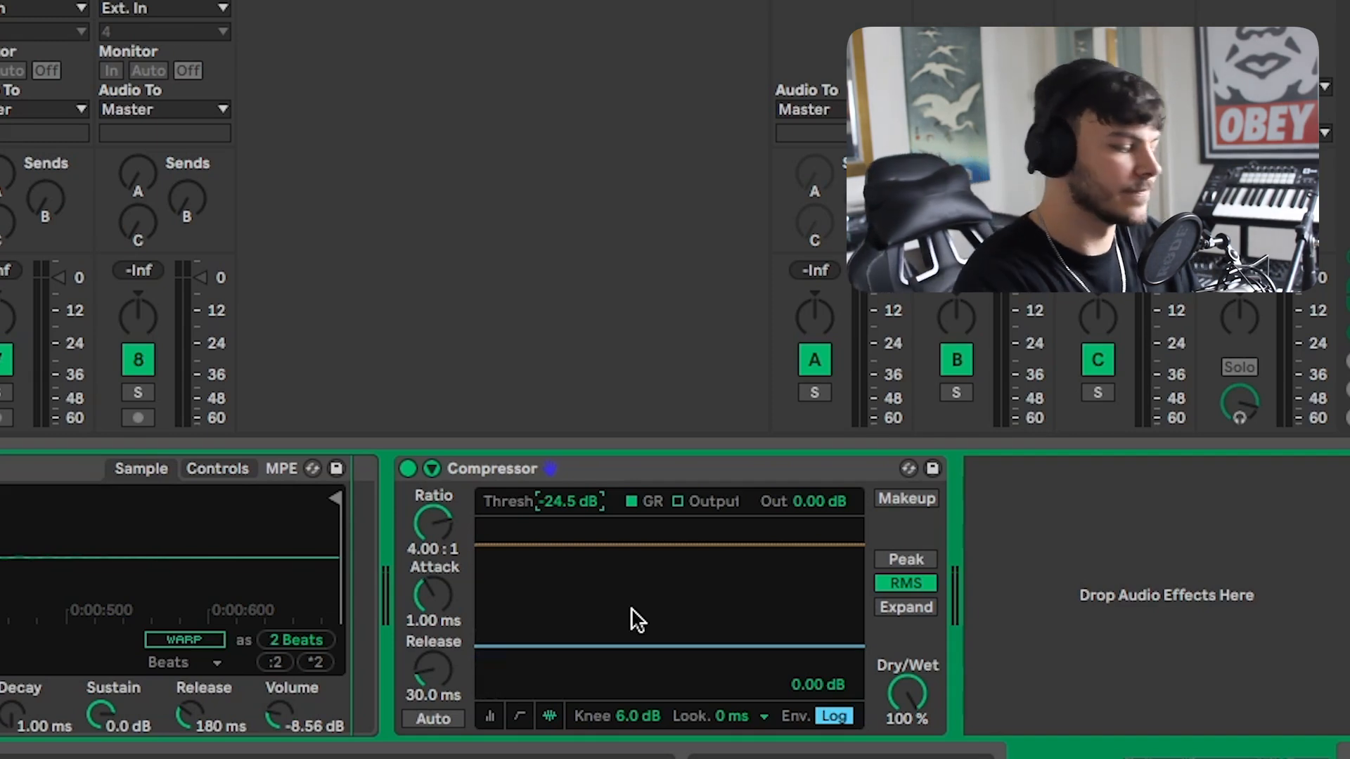
{"action": "left_click_drag", "start_coordinate": [570, 501], "coordinate": [571, 606]}
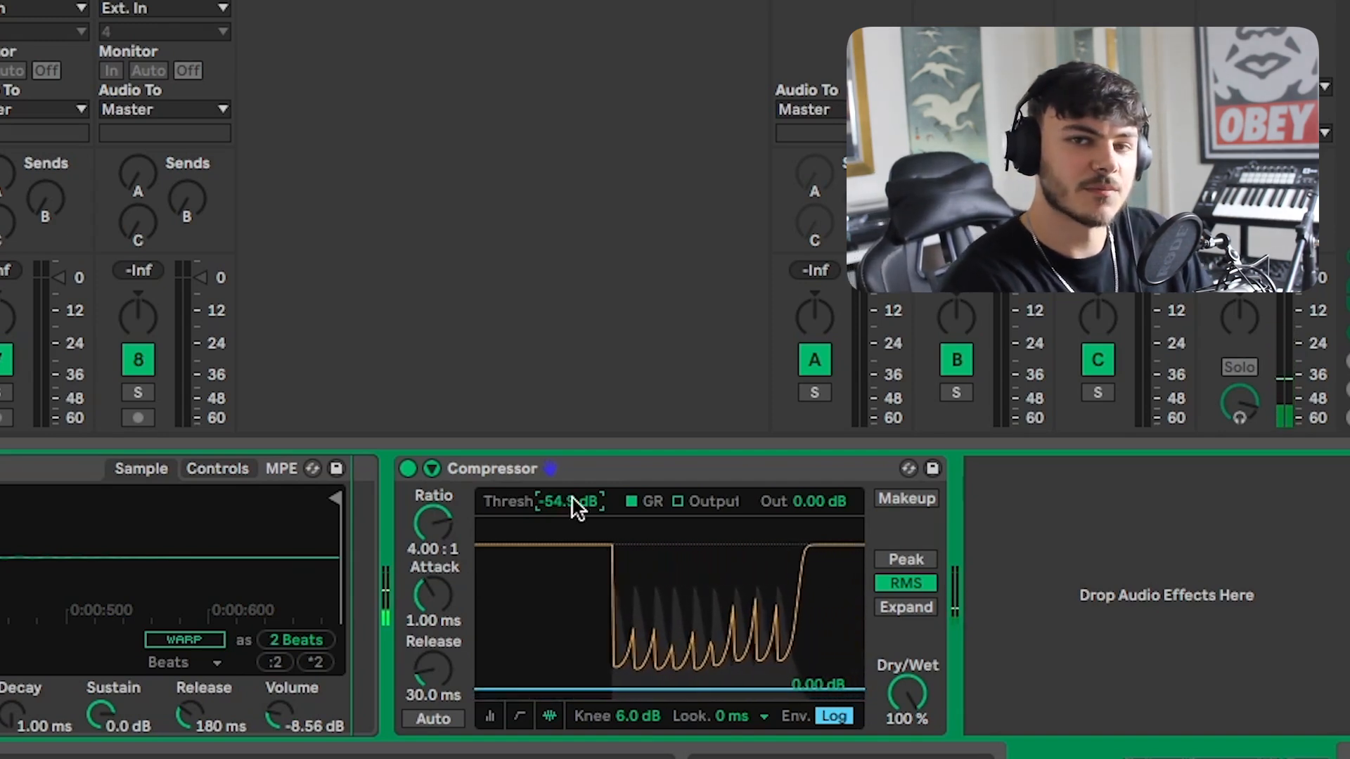
{"action": "left_click_drag", "start_coordinate": [573, 506], "coordinate": [573, 331]}
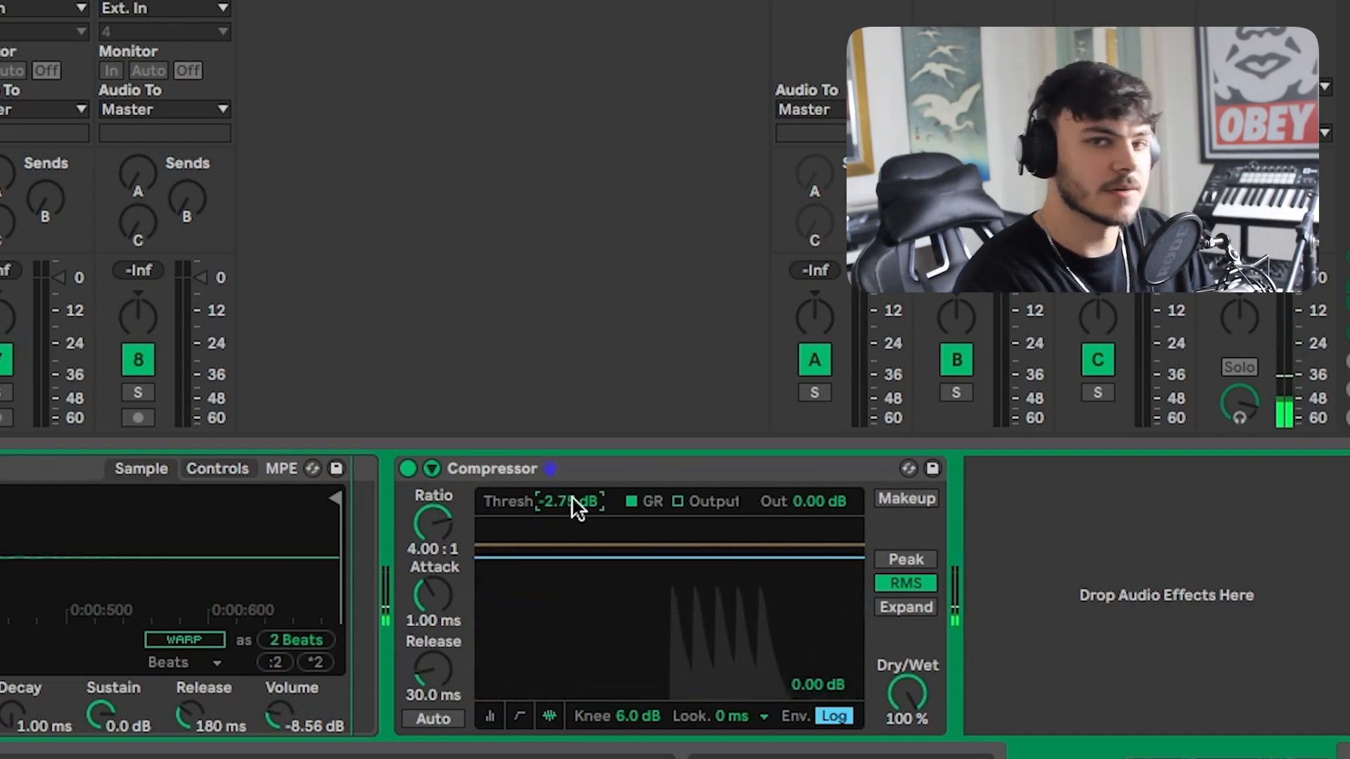
{"action": "left_click_drag", "start_coordinate": [573, 497], "coordinate": [573, 520]}
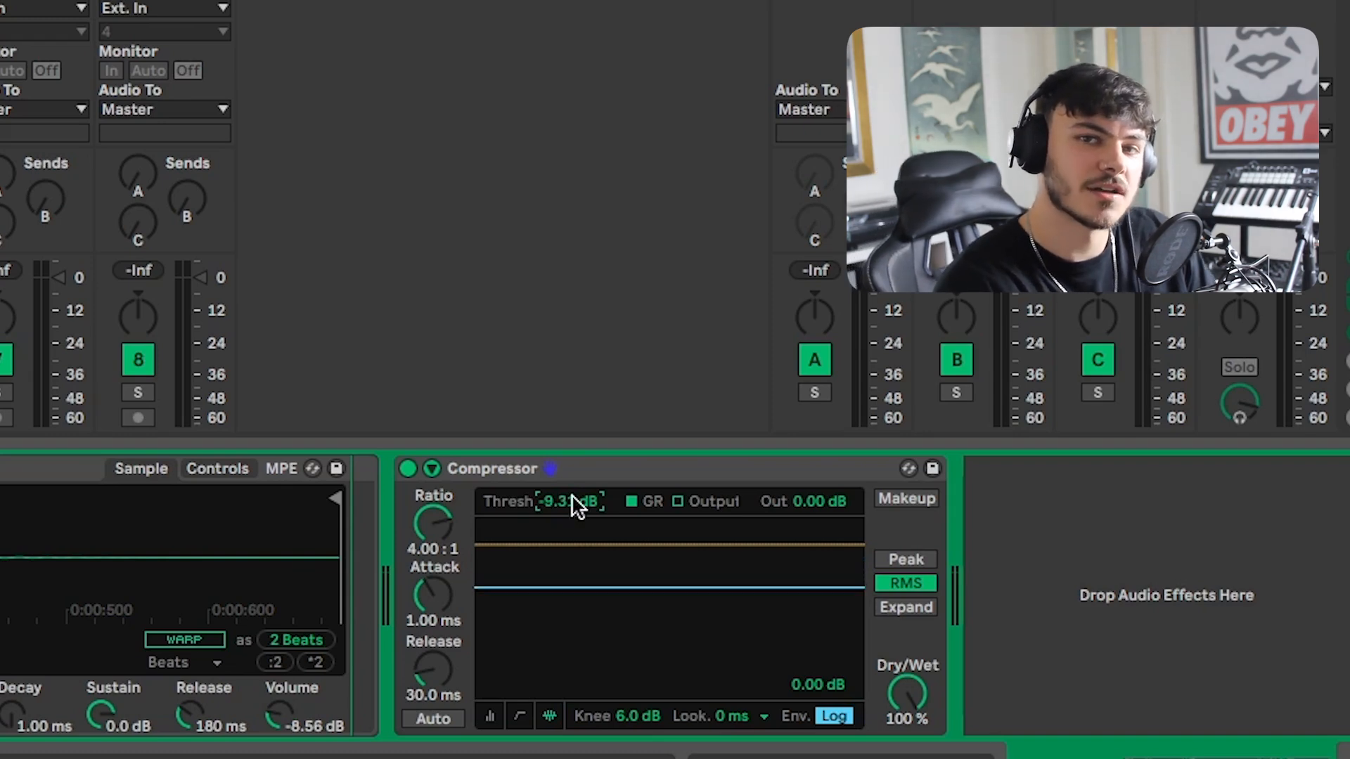
{"action": "key", "text": "space"}
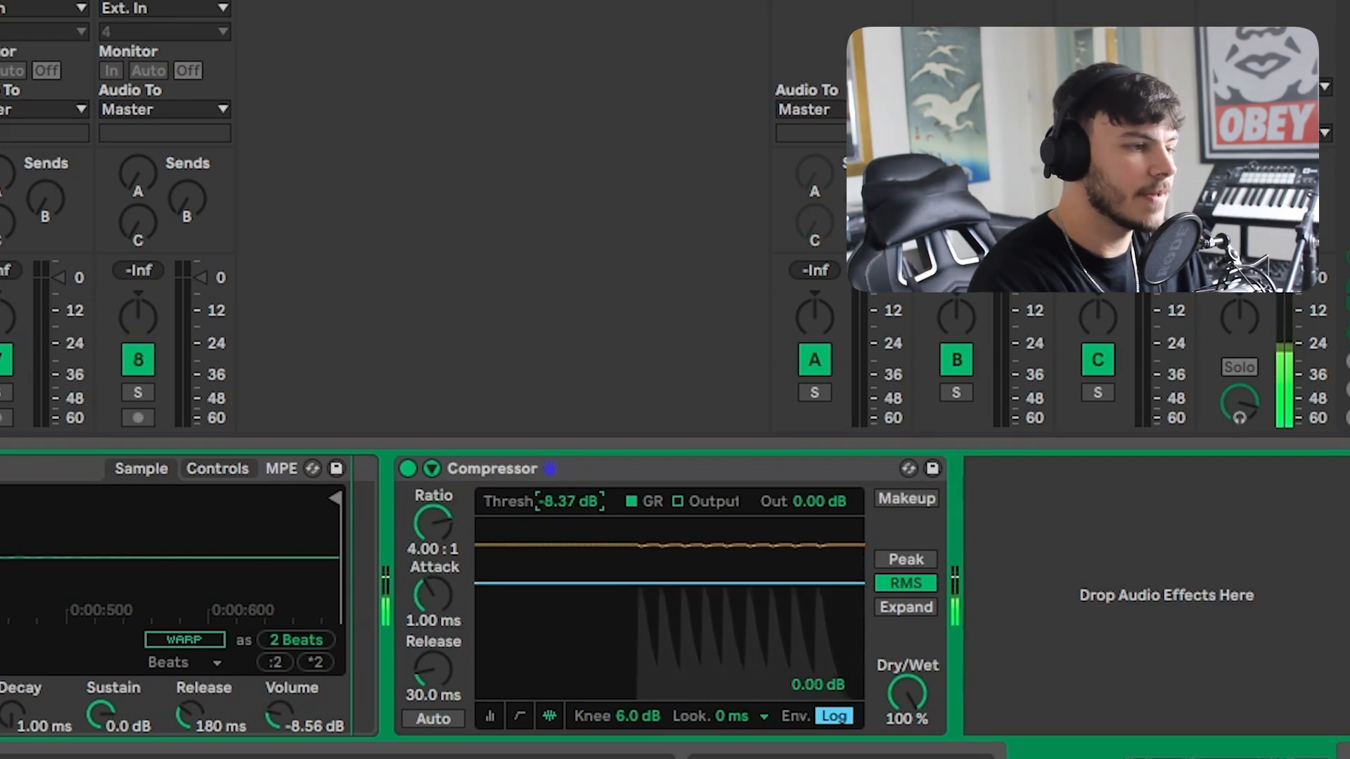
Raise the threshold to about -3.37 dB, then lower it to about -20.5 dB.
{"action": "left_click_drag", "start_coordinate": [573, 508], "coordinate": [573, 503]}
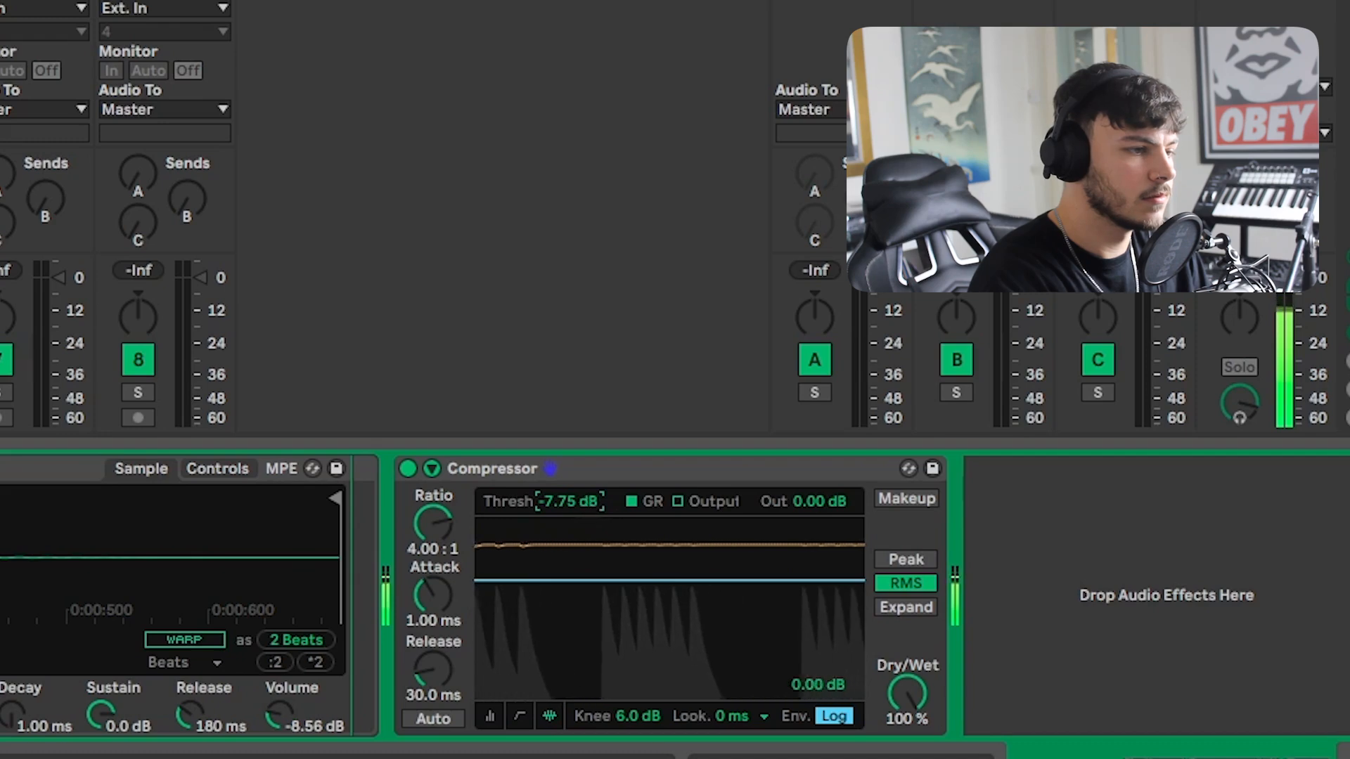
{"action": "left_click_drag", "start_coordinate": [584, 501], "coordinate": [584, 485]}
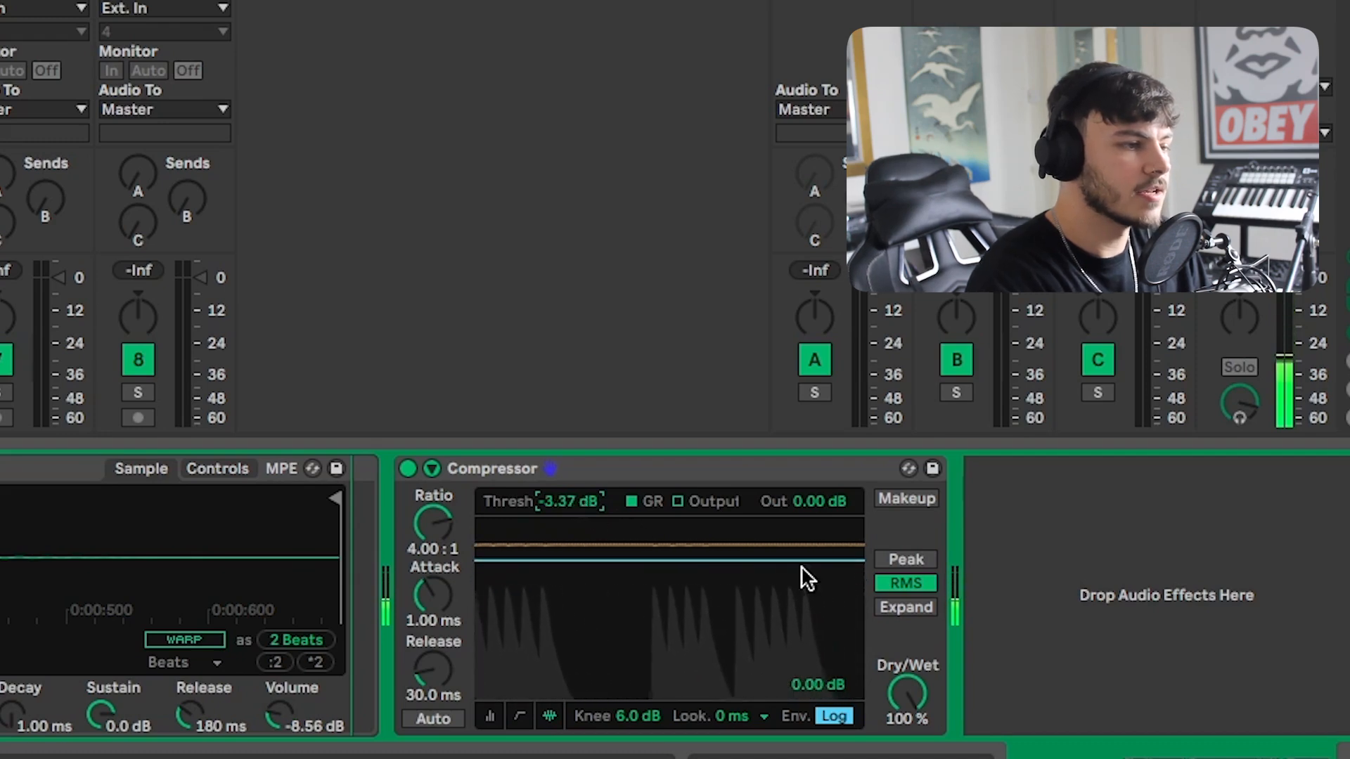
{"action": "left_click", "coordinate": [490, 717]}
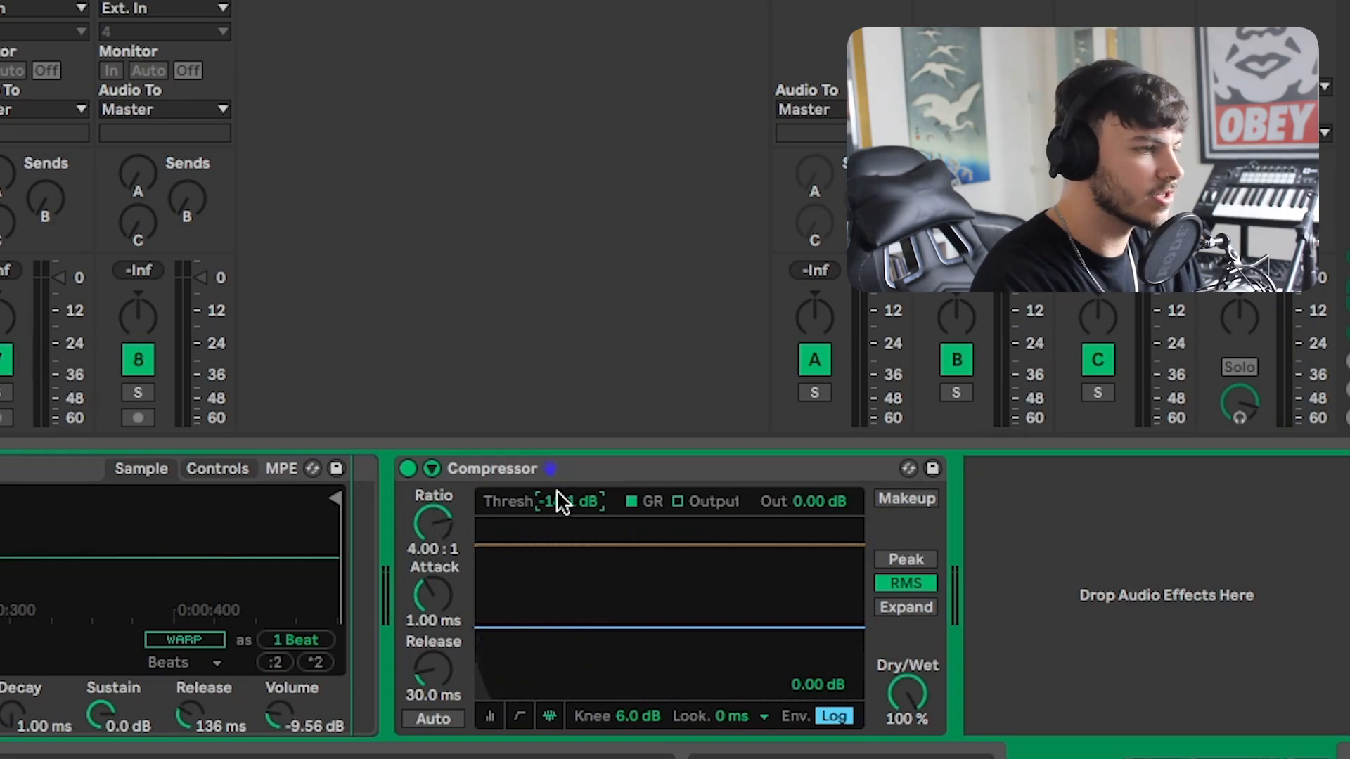
{"action": "left_click_drag", "start_coordinate": [557, 491], "coordinate": [563, 495]}
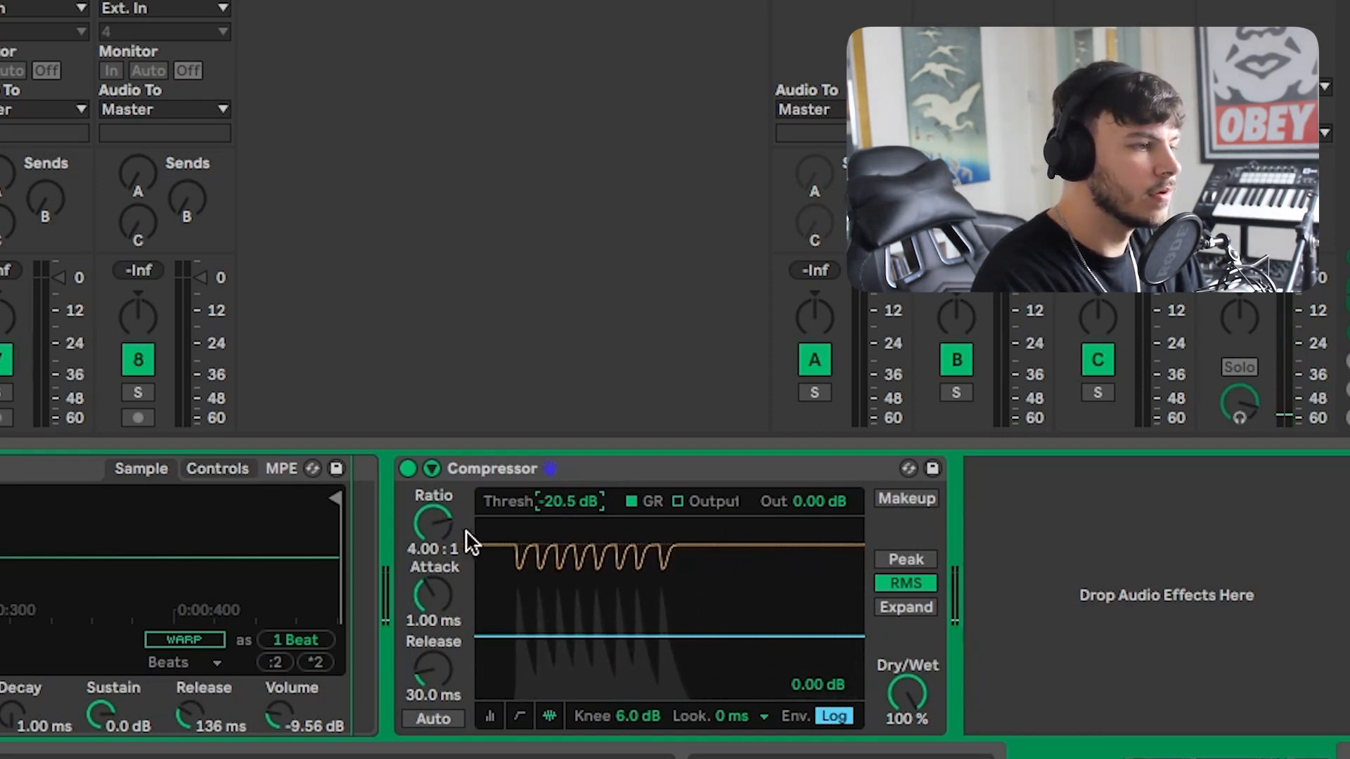
Try a ratio of about 1.27:1, then switch to the level meter display and raise the ratio to about 6.63:1.
{"action": "left_click_drag", "start_coordinate": [436, 521], "coordinate": [436, 566]}
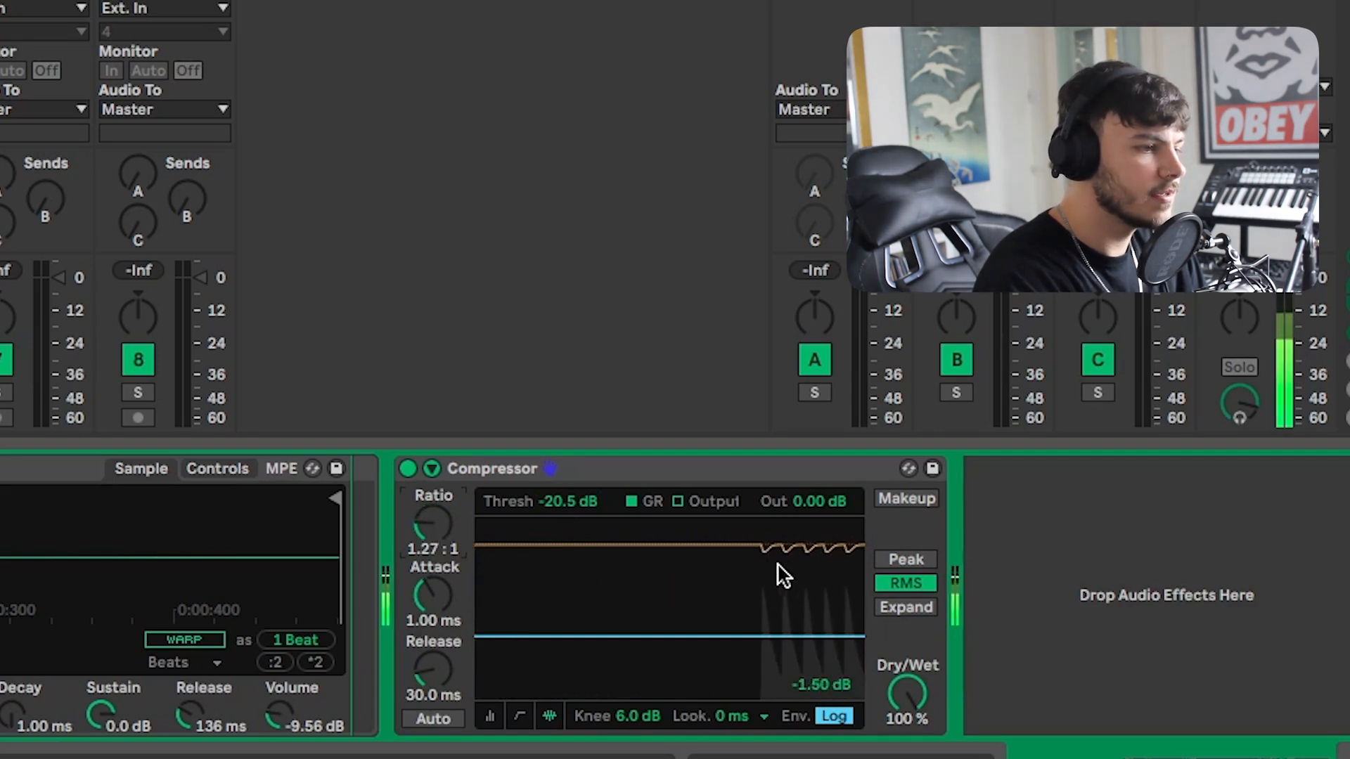
{"action": "left_click", "coordinate": [491, 716]}
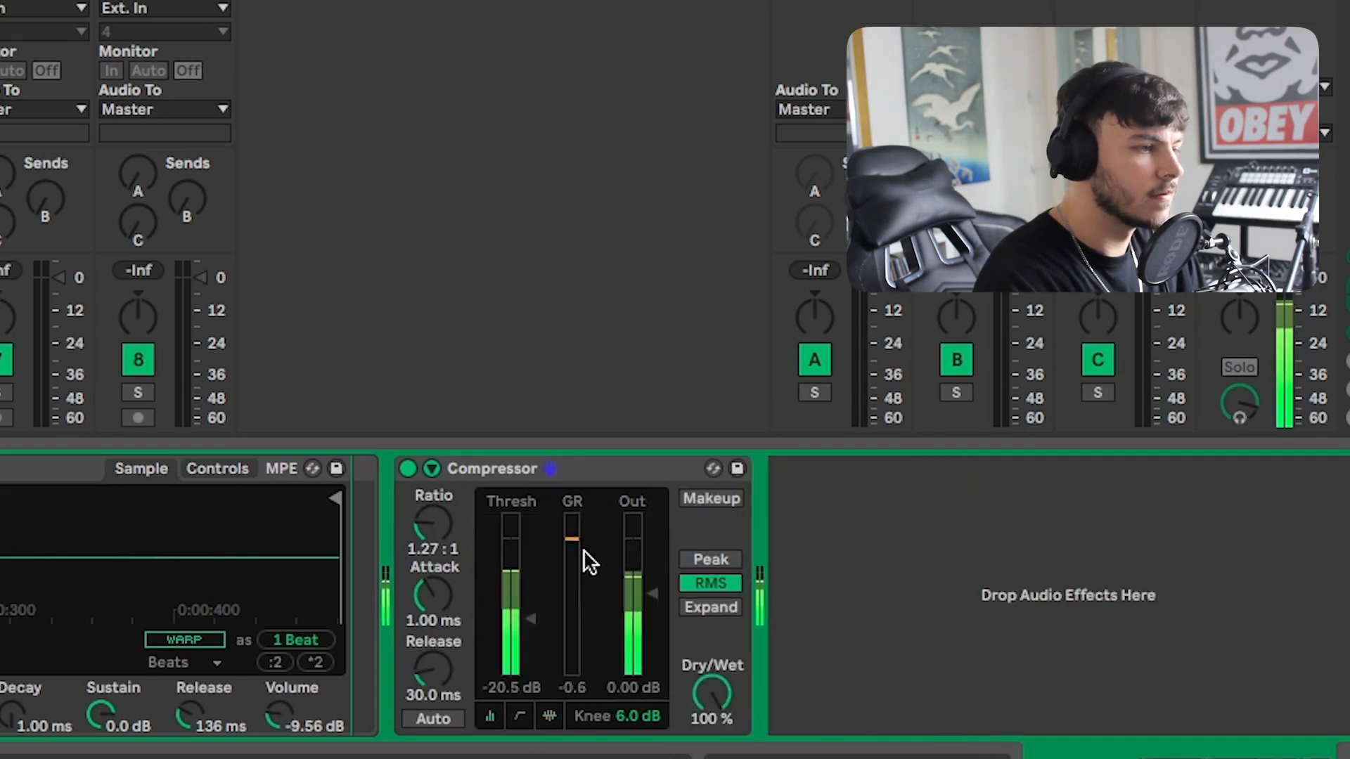
{"action": "left_click_drag", "start_coordinate": [457, 520], "coordinate": [456, 457]}
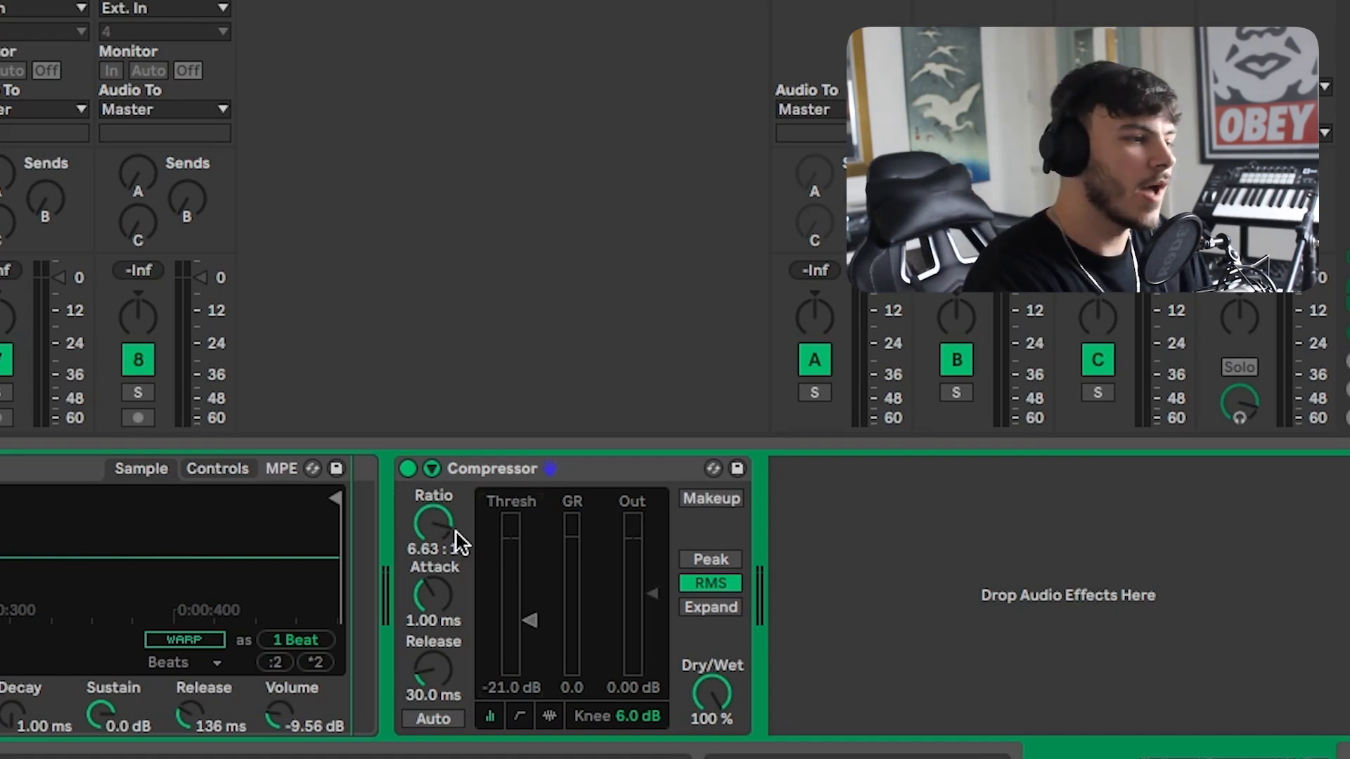
Try attack times of about 0.01 ms and 44.8 ms while playing, then reset the attack to default.
{"action": "left_click_drag", "start_coordinate": [436, 593], "coordinate": [436, 619]}
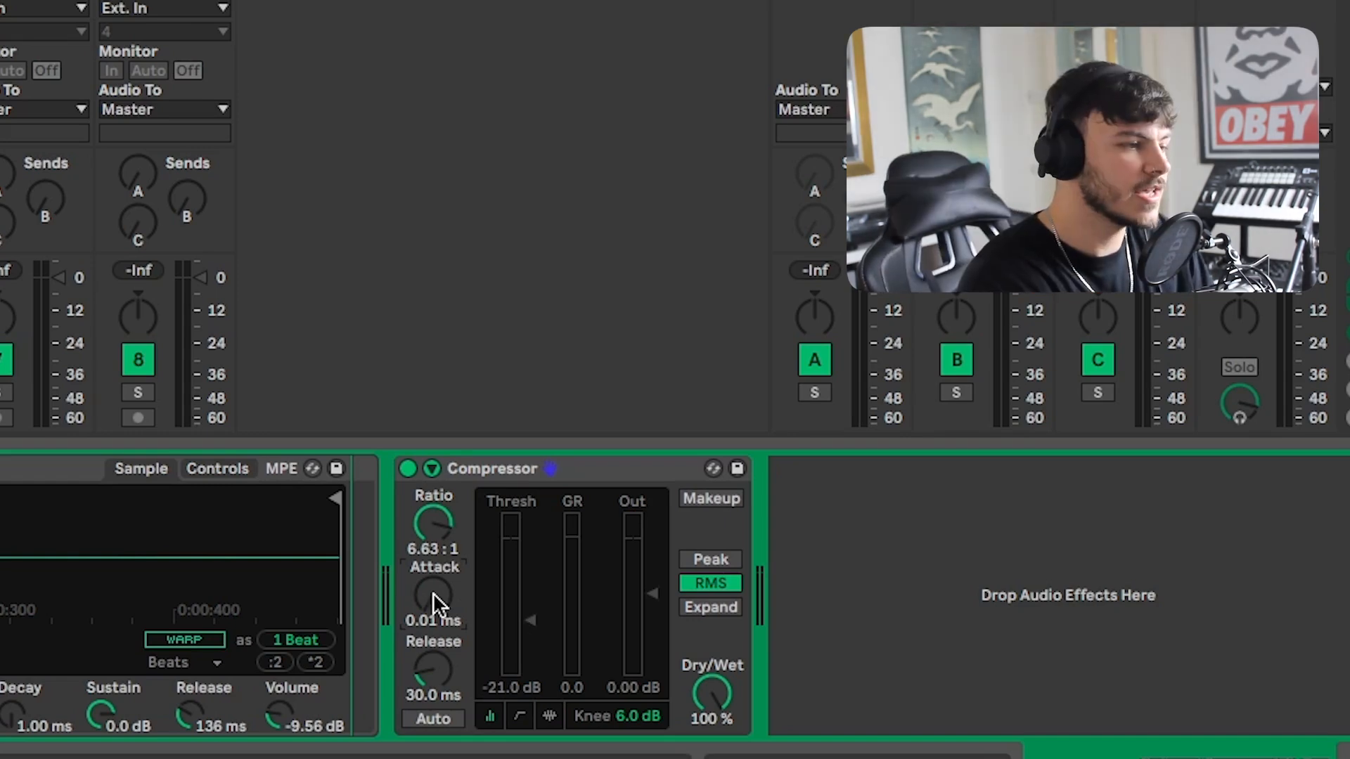
{"action": "key", "text": "space"}
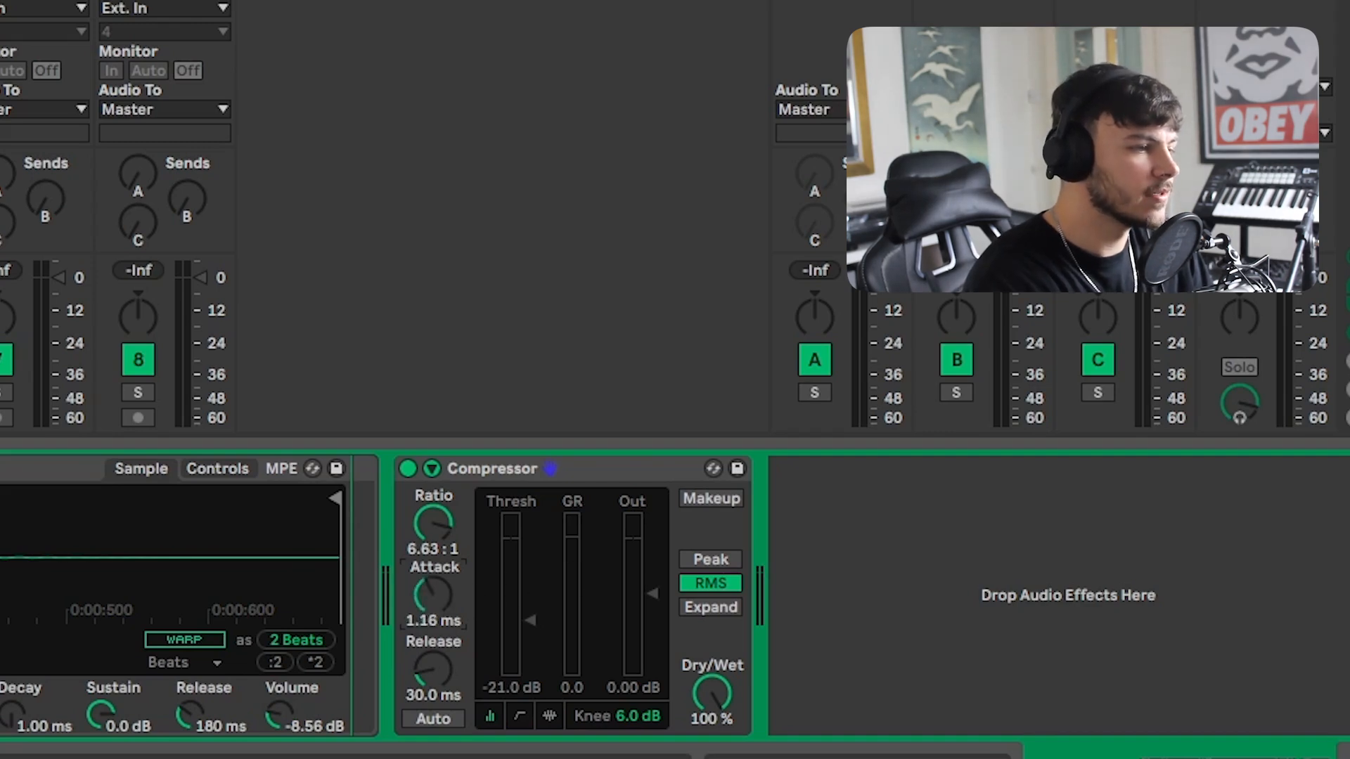
{"action": "mouse_move", "coordinate": [434, 594]}
{"action": "left_mouse_down"}
{"action": "mouse_move", "coordinate": [434, 555]}
{"action": "mouse_move", "coordinate": [433, 601]}
{"action": "left_mouse_up"}
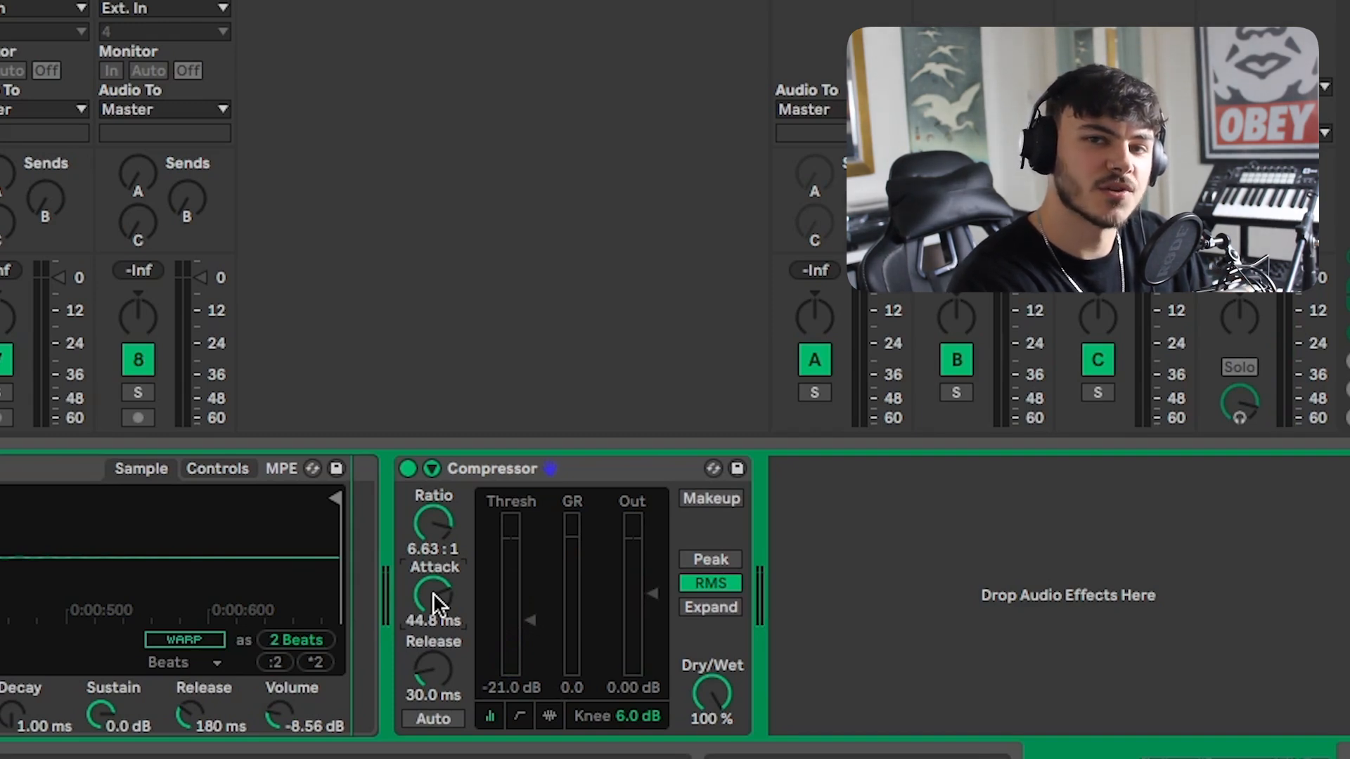
{"action": "double_click", "coordinate": [434, 595]}
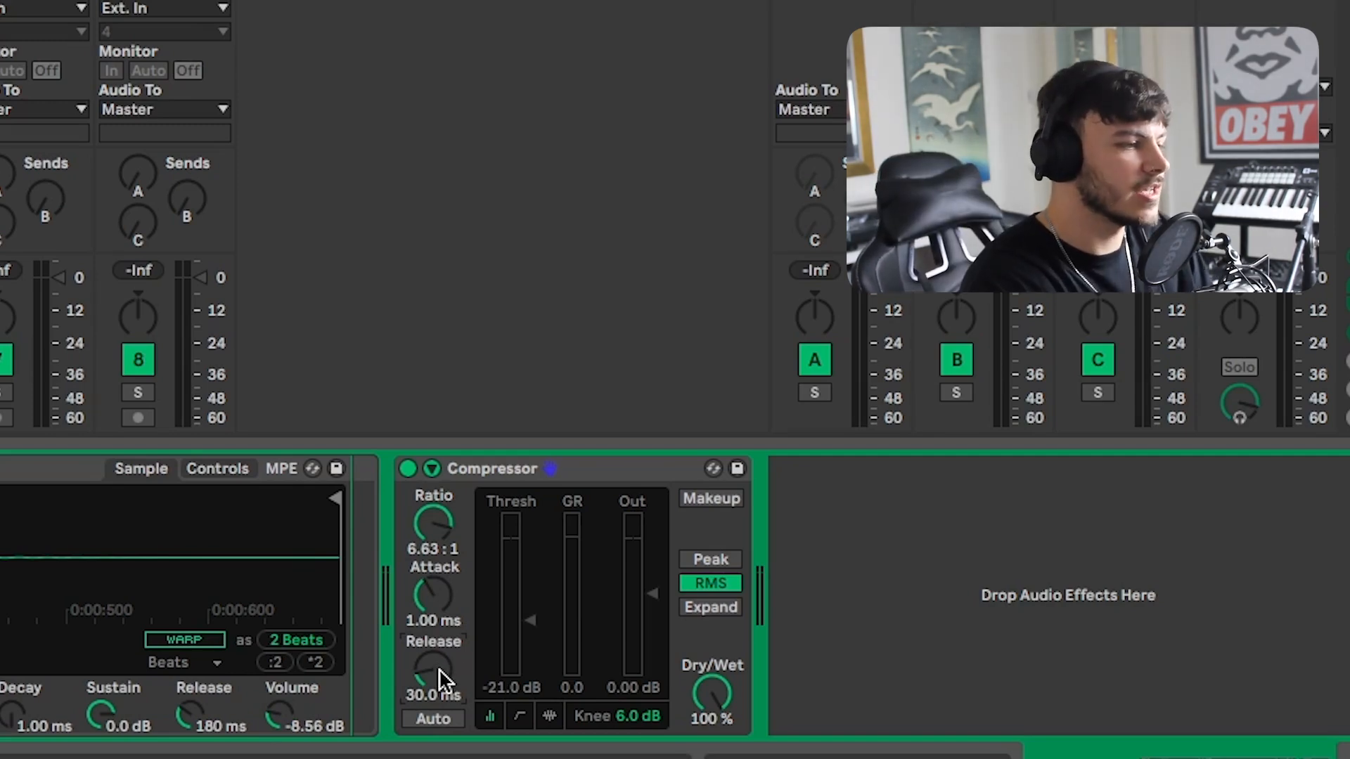
Play the clip while raising the release to about 1.46 s, then lower it to about 478 ms.
{"action": "key", "text": "space"}
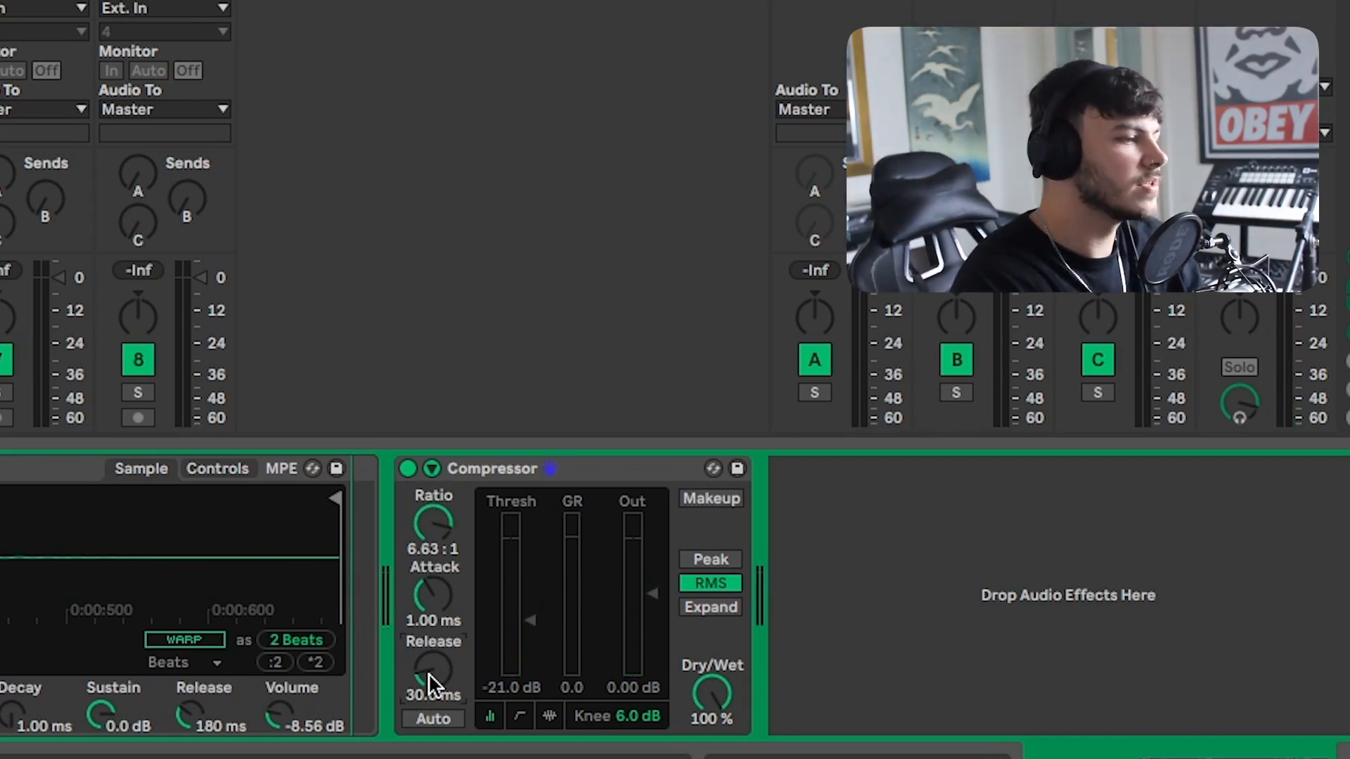
{"action": "left_click_drag", "start_coordinate": [433, 671], "coordinate": [433, 608]}
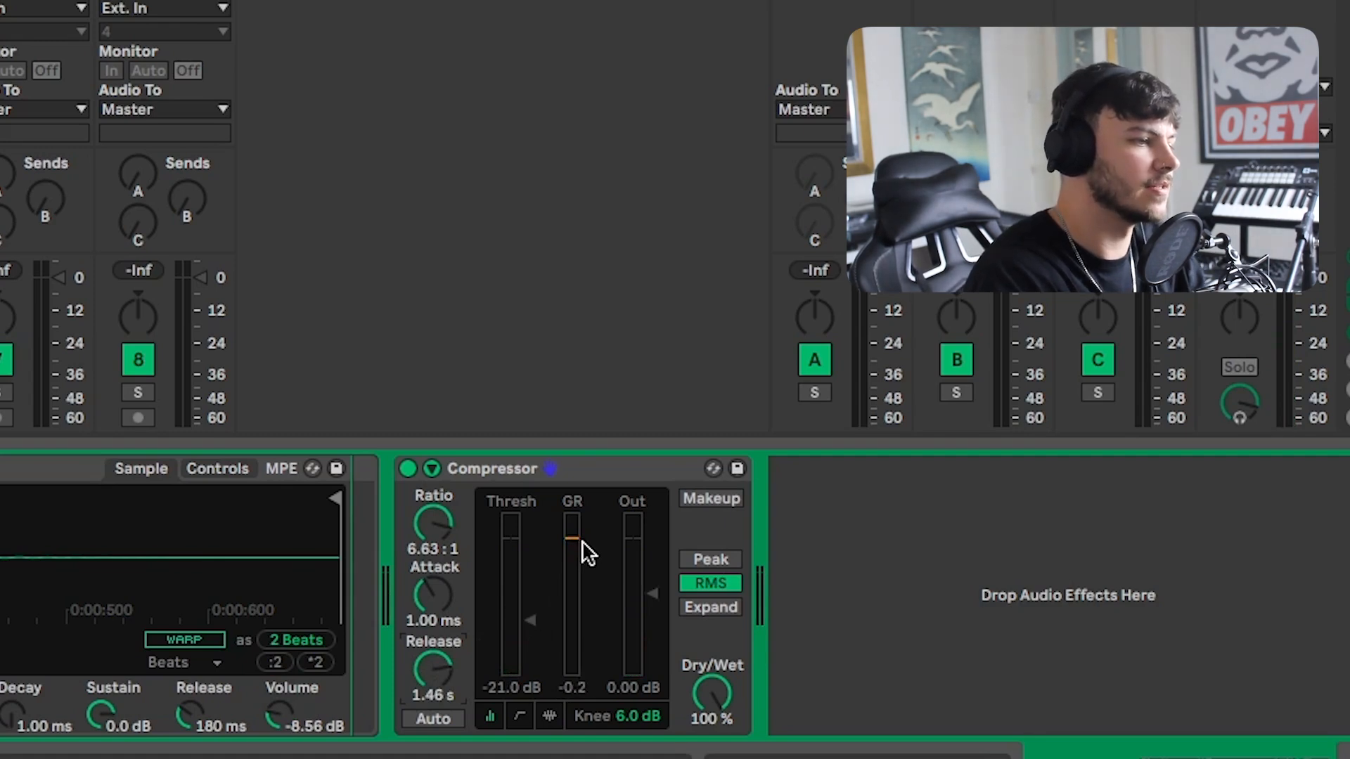
{"action": "left_click_drag", "start_coordinate": [433, 662], "coordinate": [432, 672]}
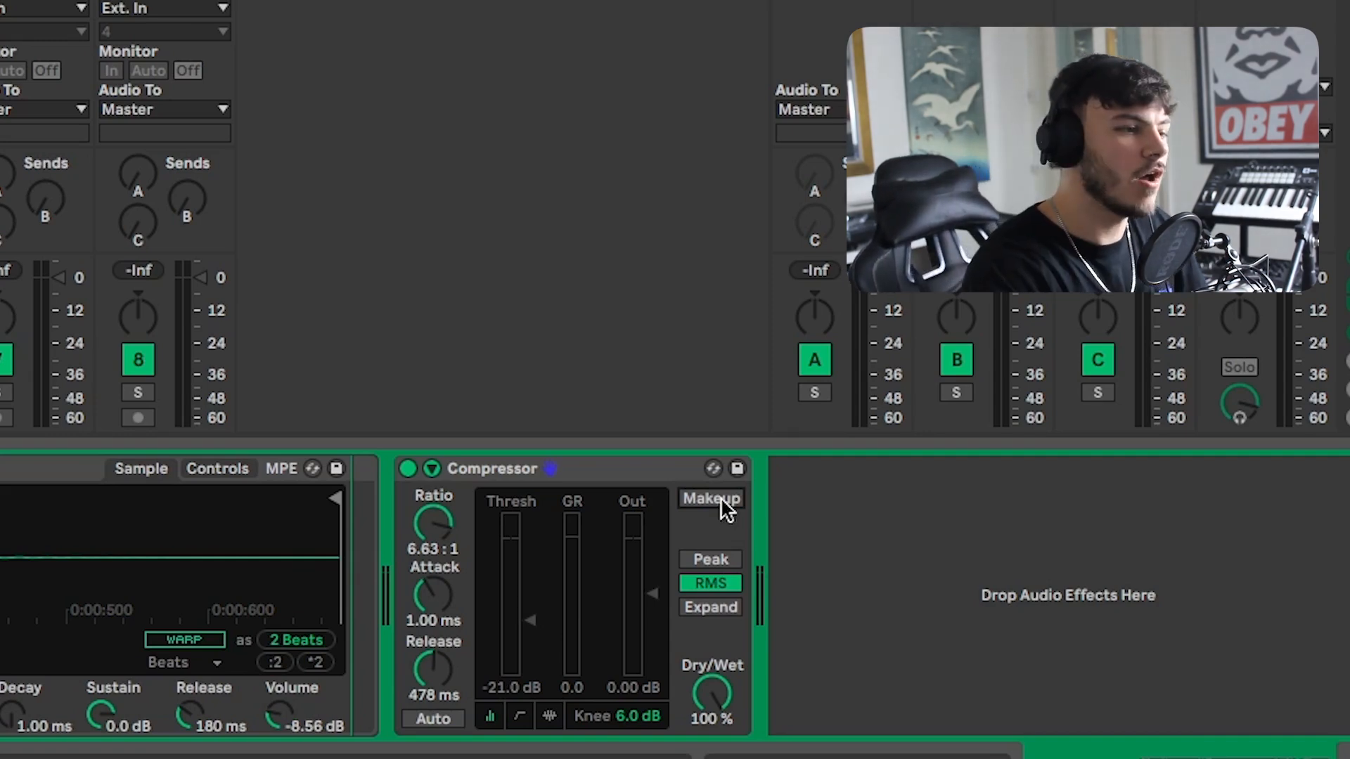
Switch to the transfer-curve display with RMS detection and set the knee to about 13 dB.
{"action": "left_click_drag", "start_coordinate": [635, 687], "coordinate": [636, 735]}
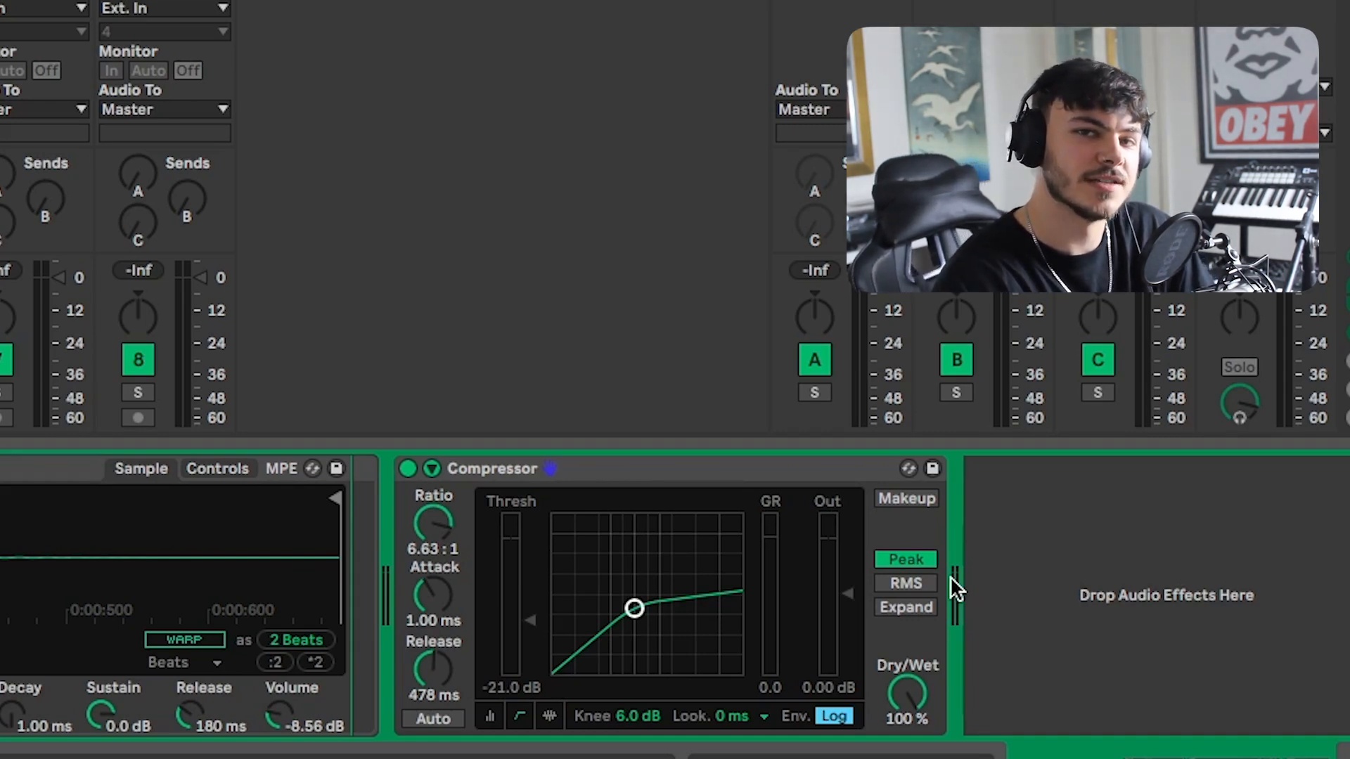
{"action": "left_click", "coordinate": [910, 585]}
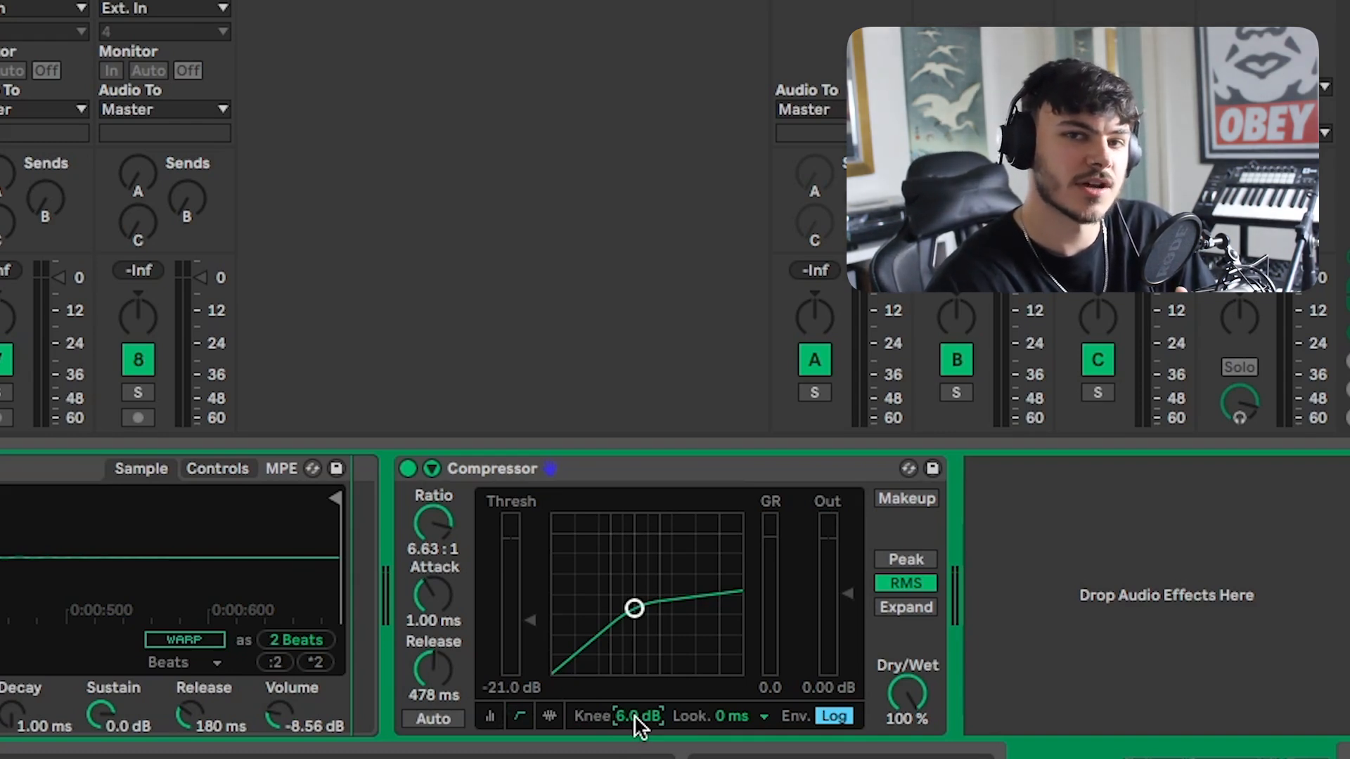
{"action": "left_click_drag", "start_coordinate": [634, 715], "coordinate": [634, 745]}
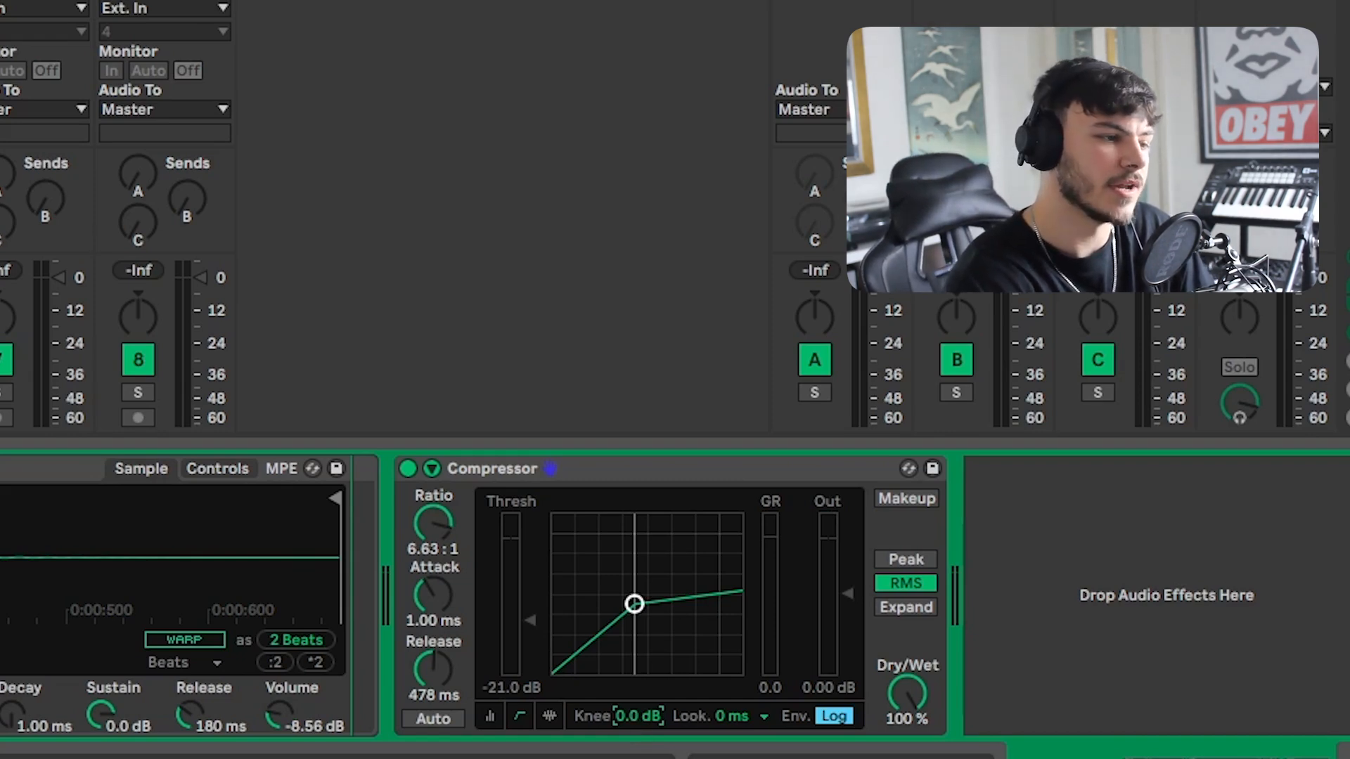
{"action": "left_click_drag", "start_coordinate": [639, 724], "coordinate": [638, 671]}
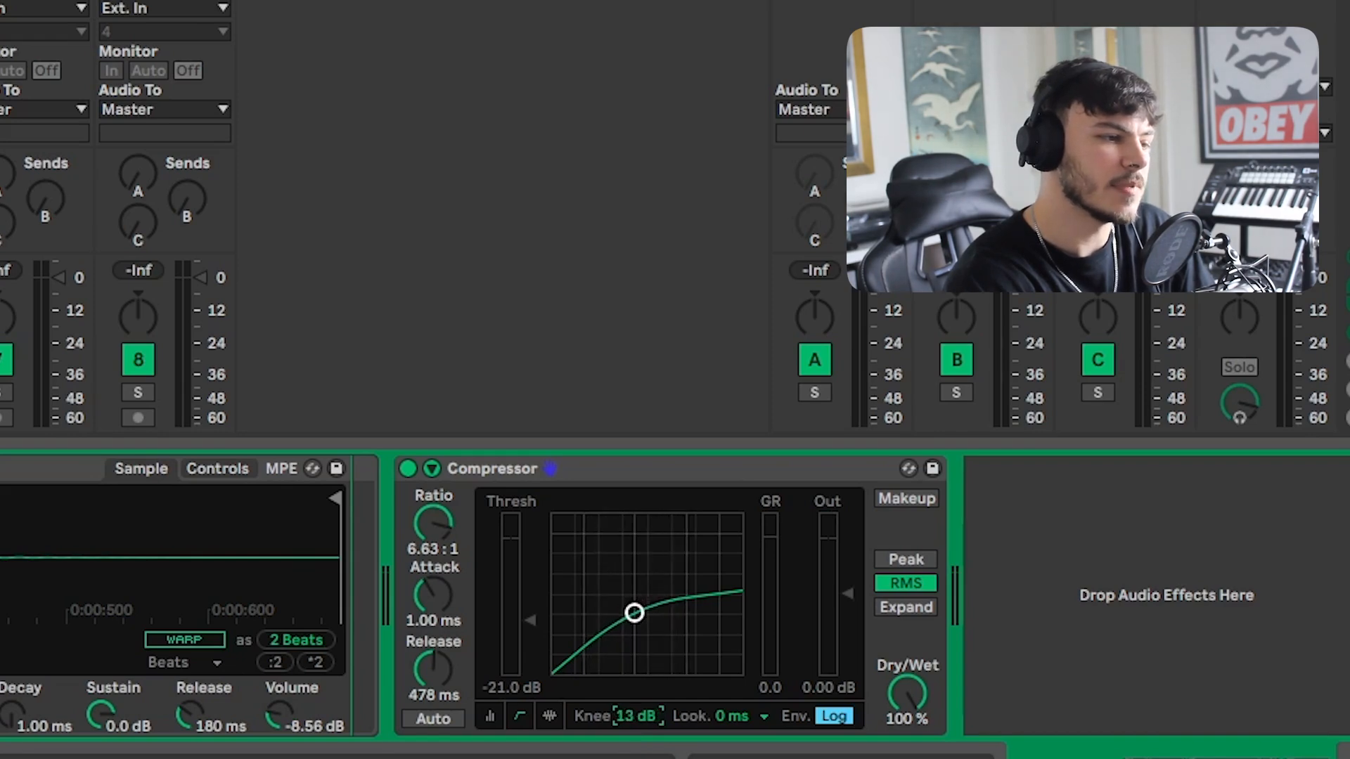